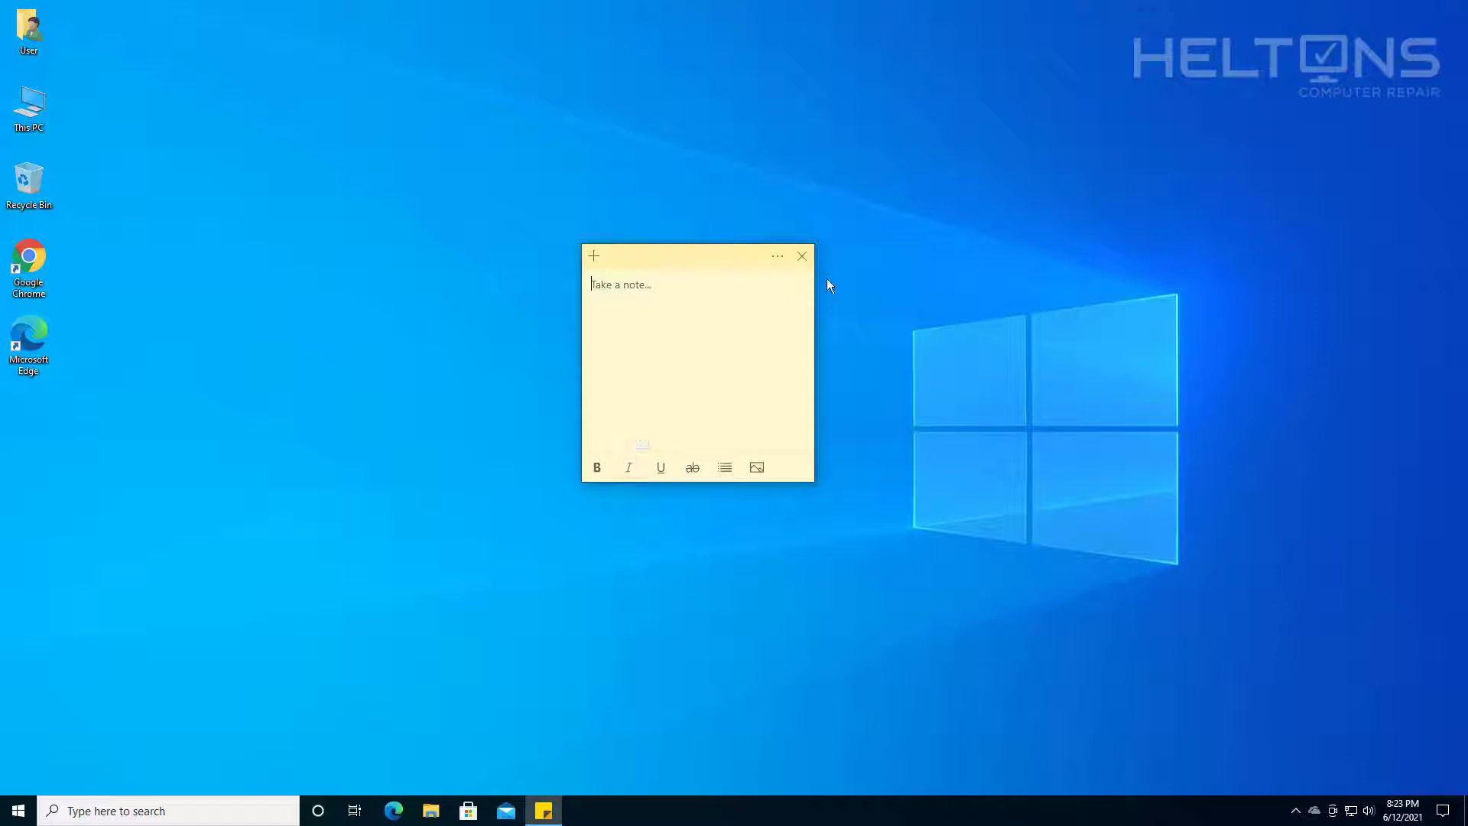
- Close the blank Microsoft Sticky Notes note to leave only the desktop
click(809, 259)
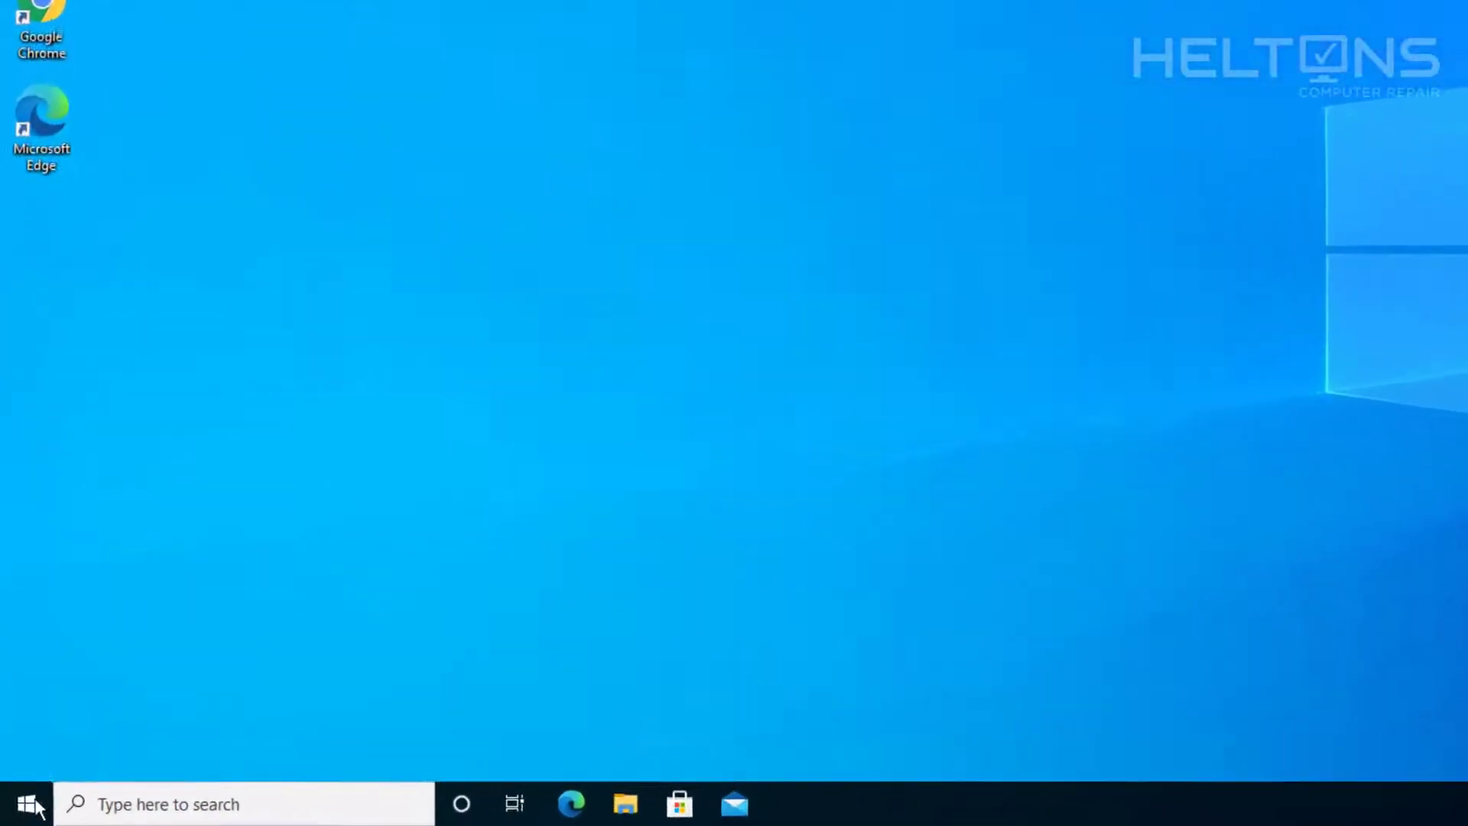
- Launch Windows PowerShell (Admin) from the Start context menu and approve the UAC prompt
click(36, 804)
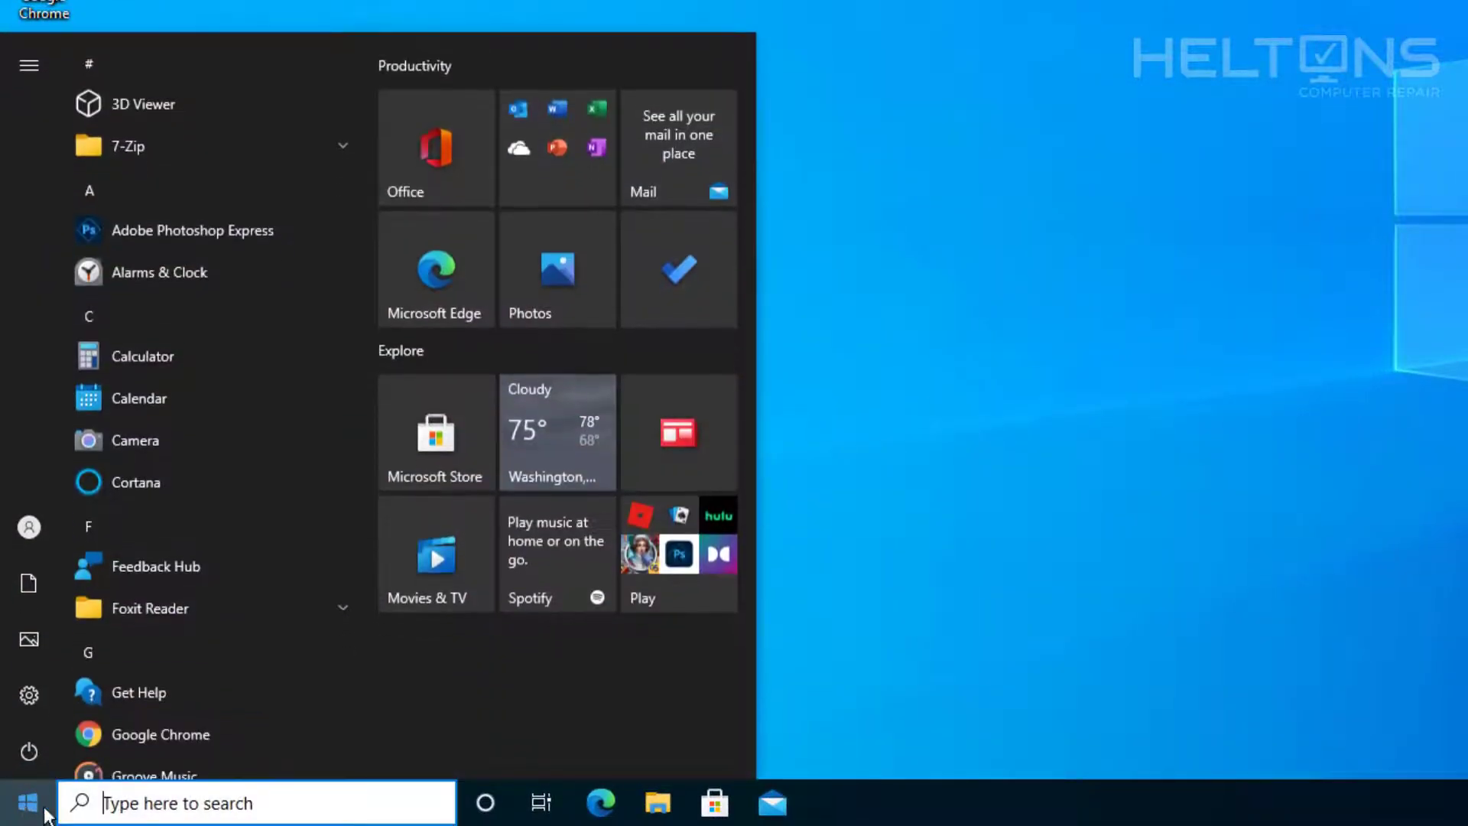
right_click(29, 803)
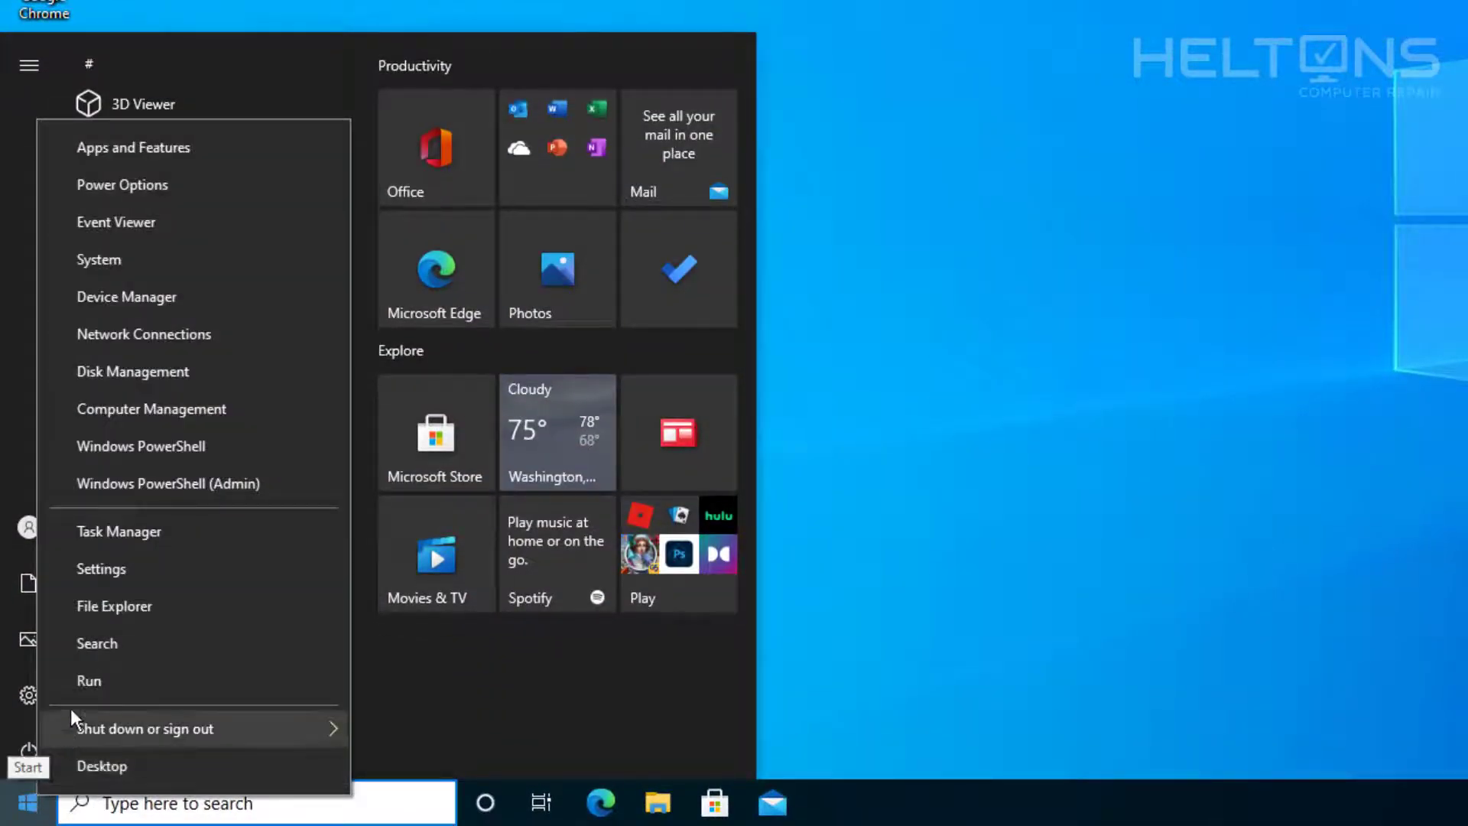
click(1416, 276)
right_click(28, 803)
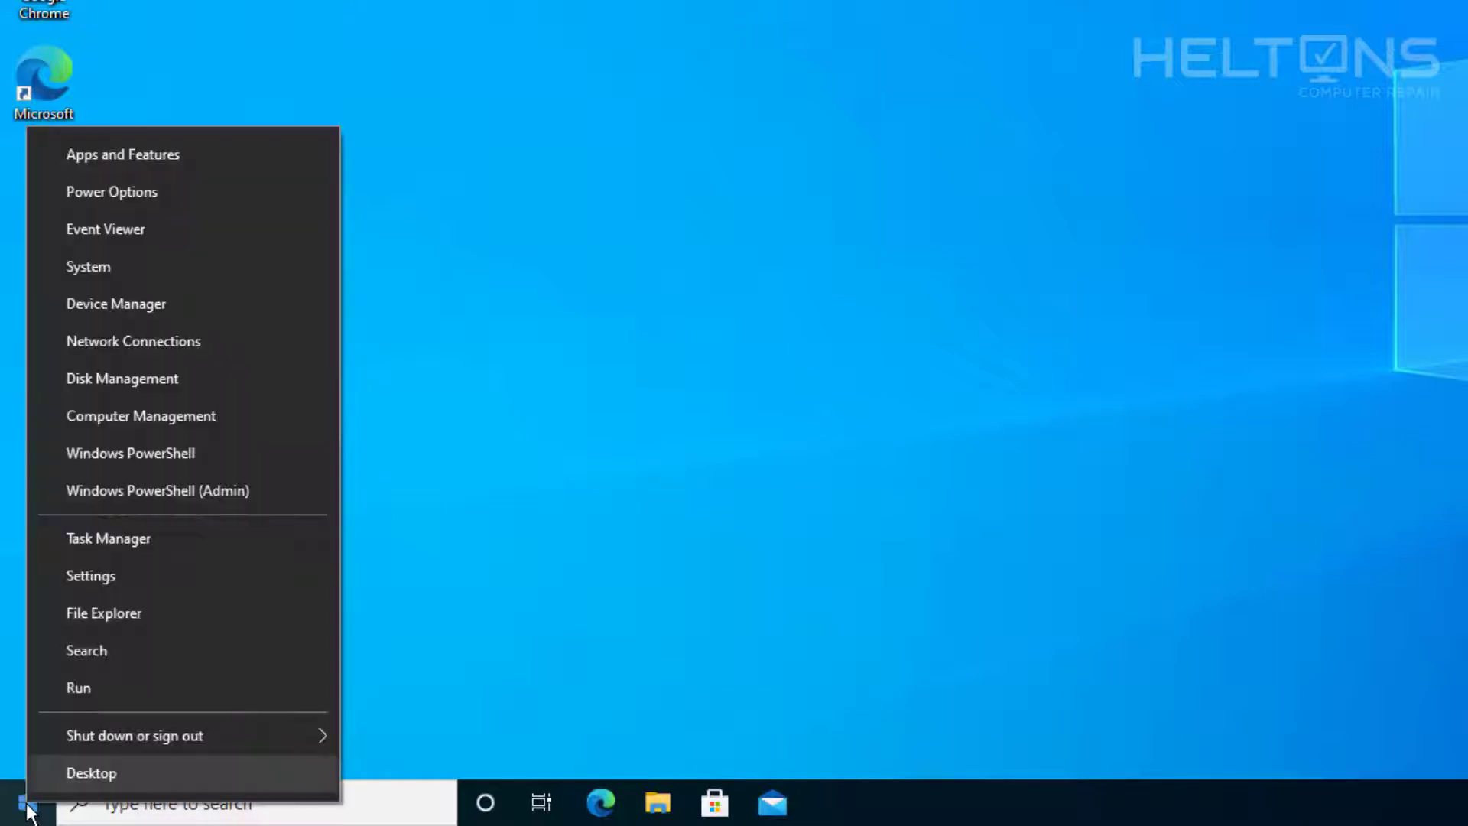
click(160, 496)
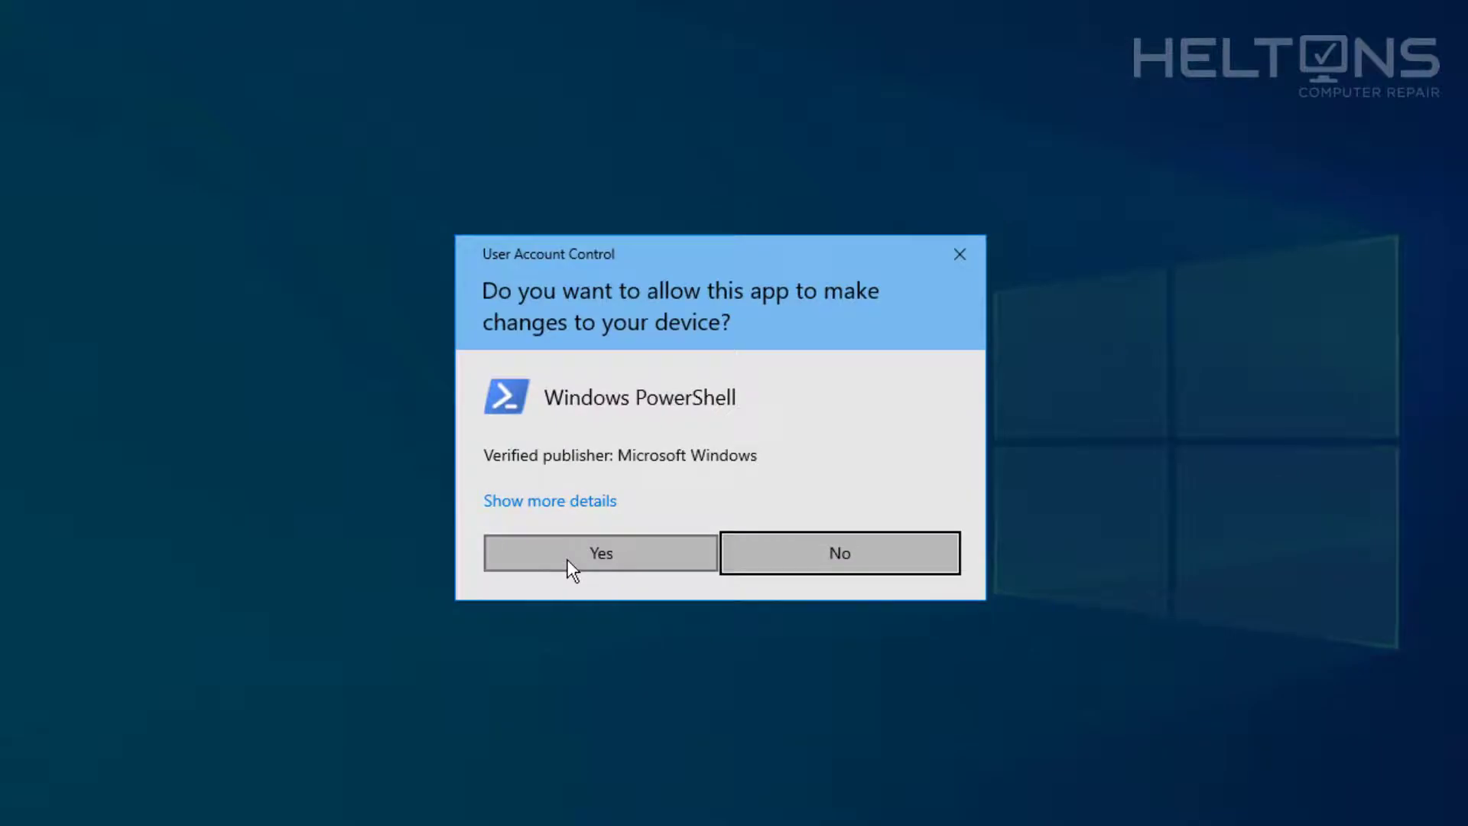
click(568, 558)
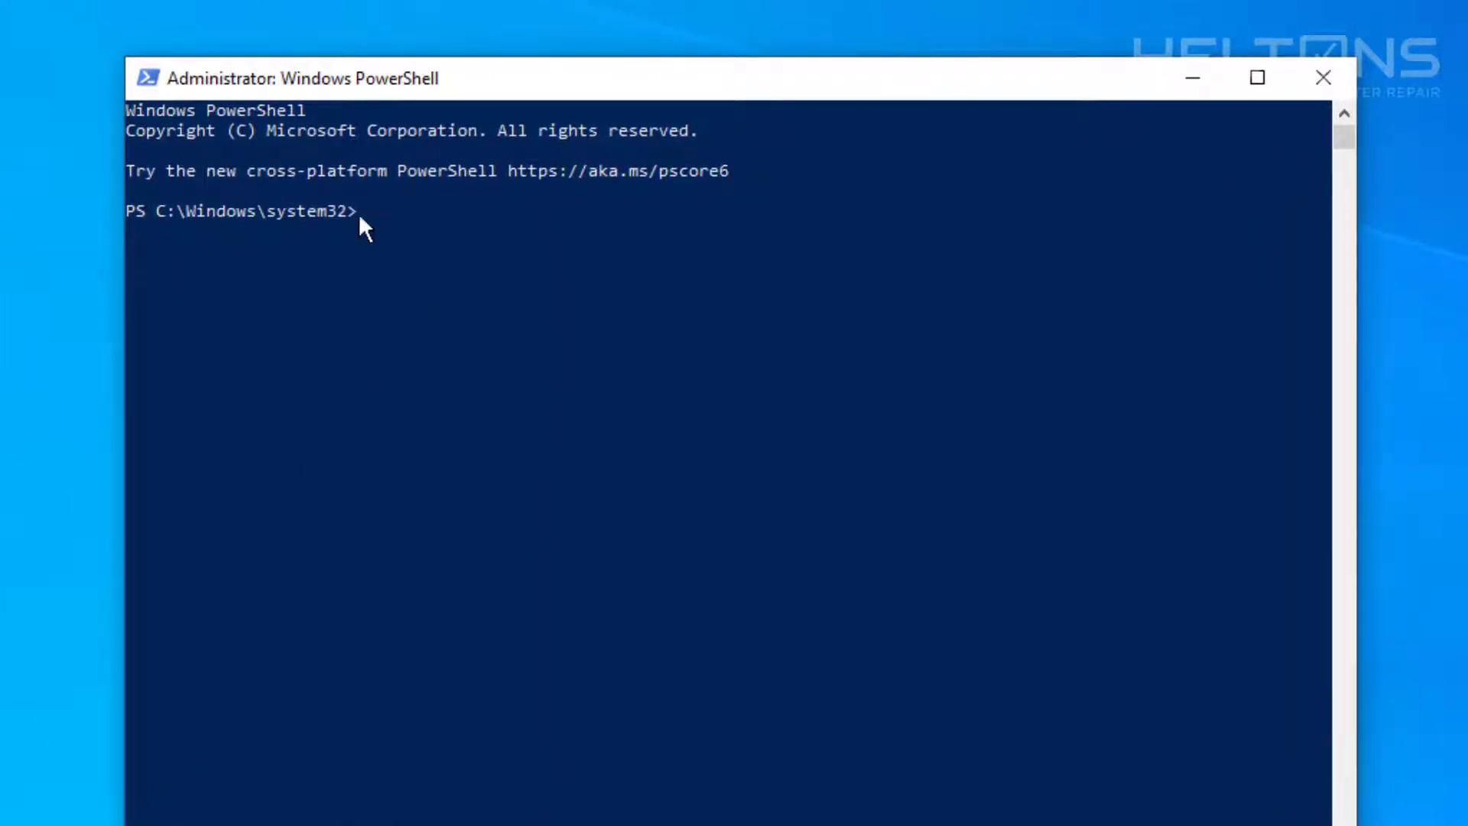
- Run 'get-appxpackage microsoft.microsoftstickynotes | remove-appxpackage' to uninstall Sticky Notes
text(get-appxpacka)
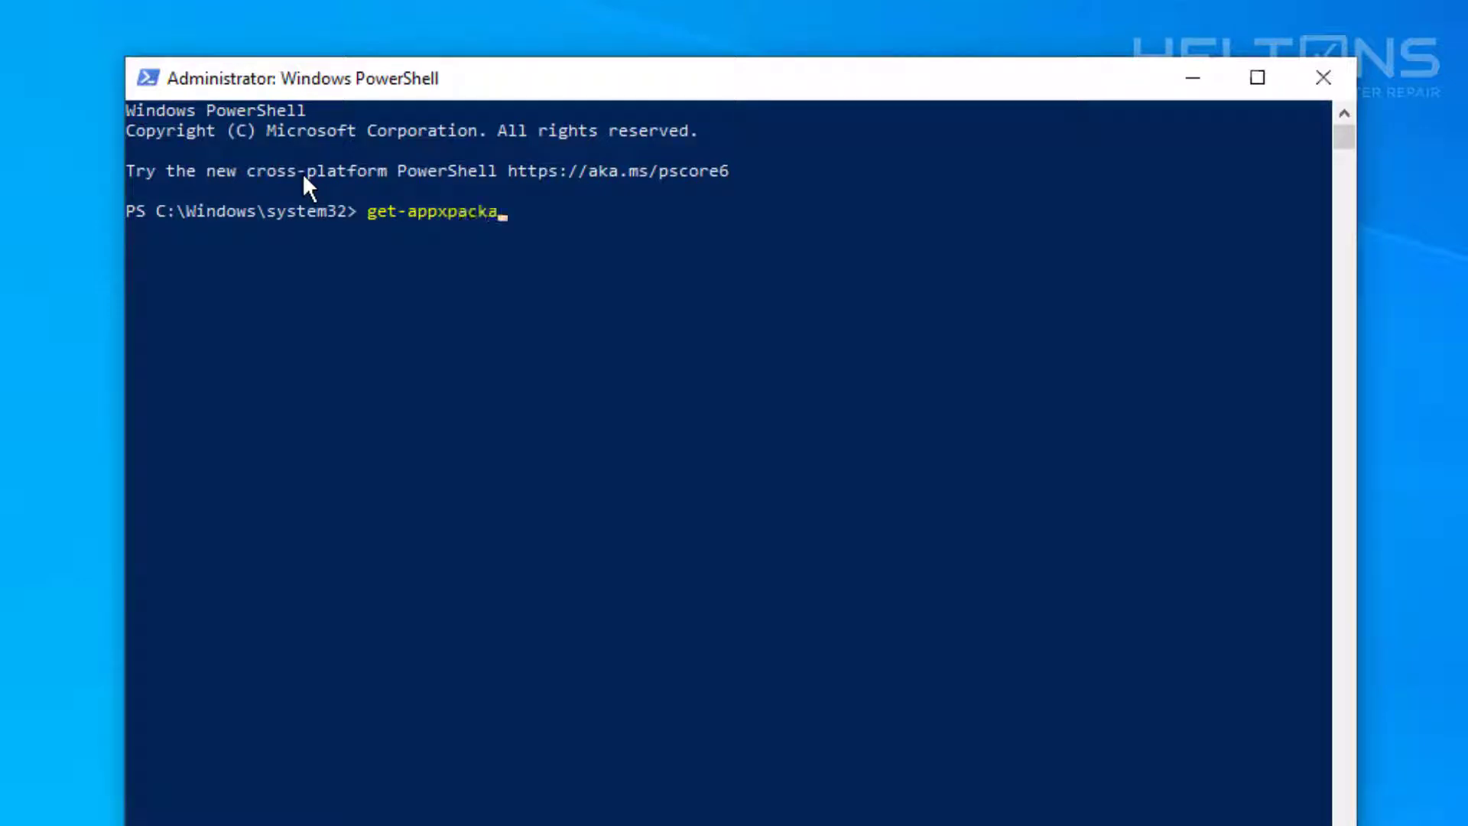
text(ge microsoft)
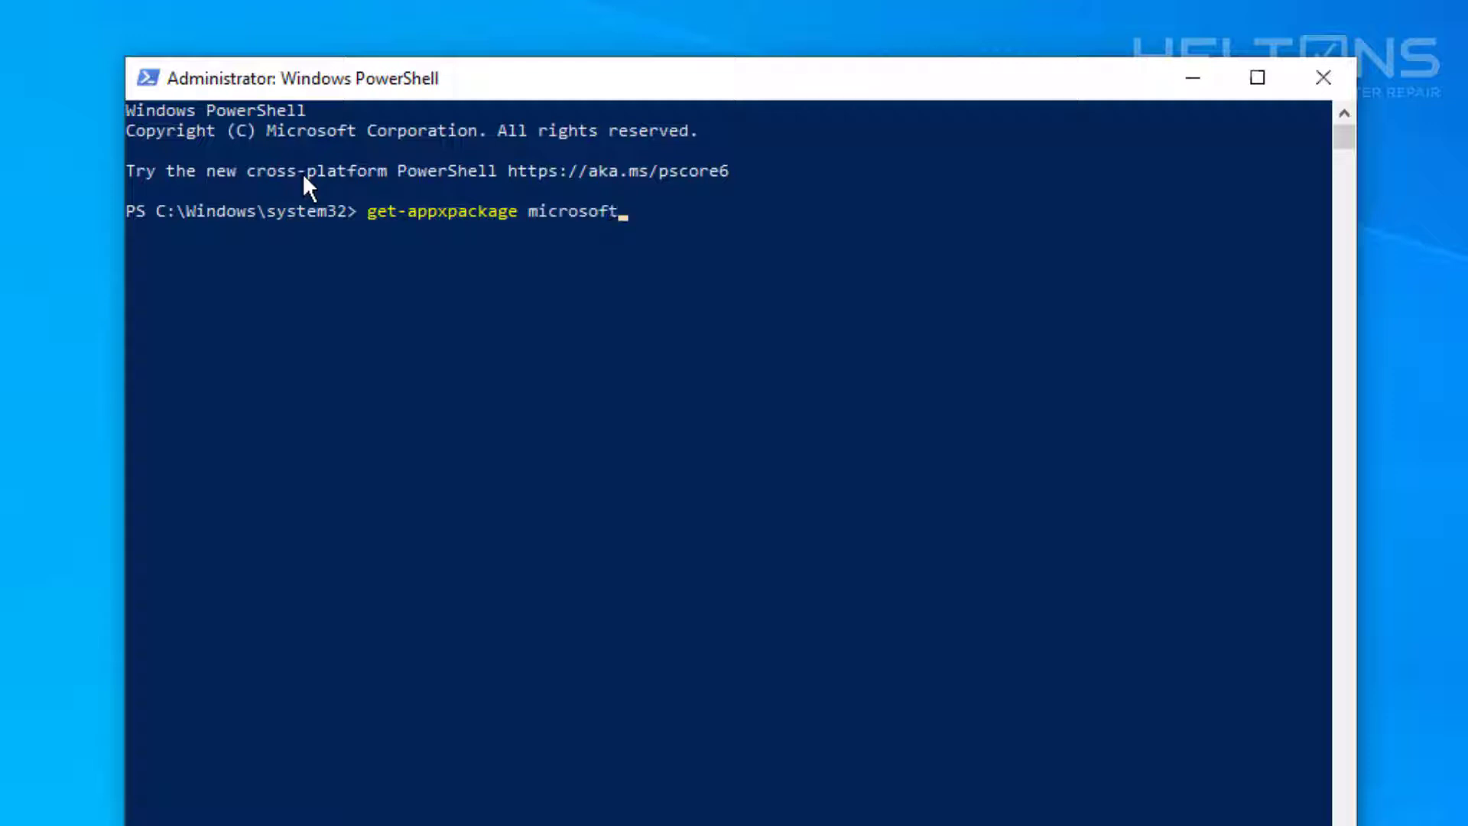
text(.microsoft)
key(BackSpace)
key(BackSpace)
text(ftstickyno)
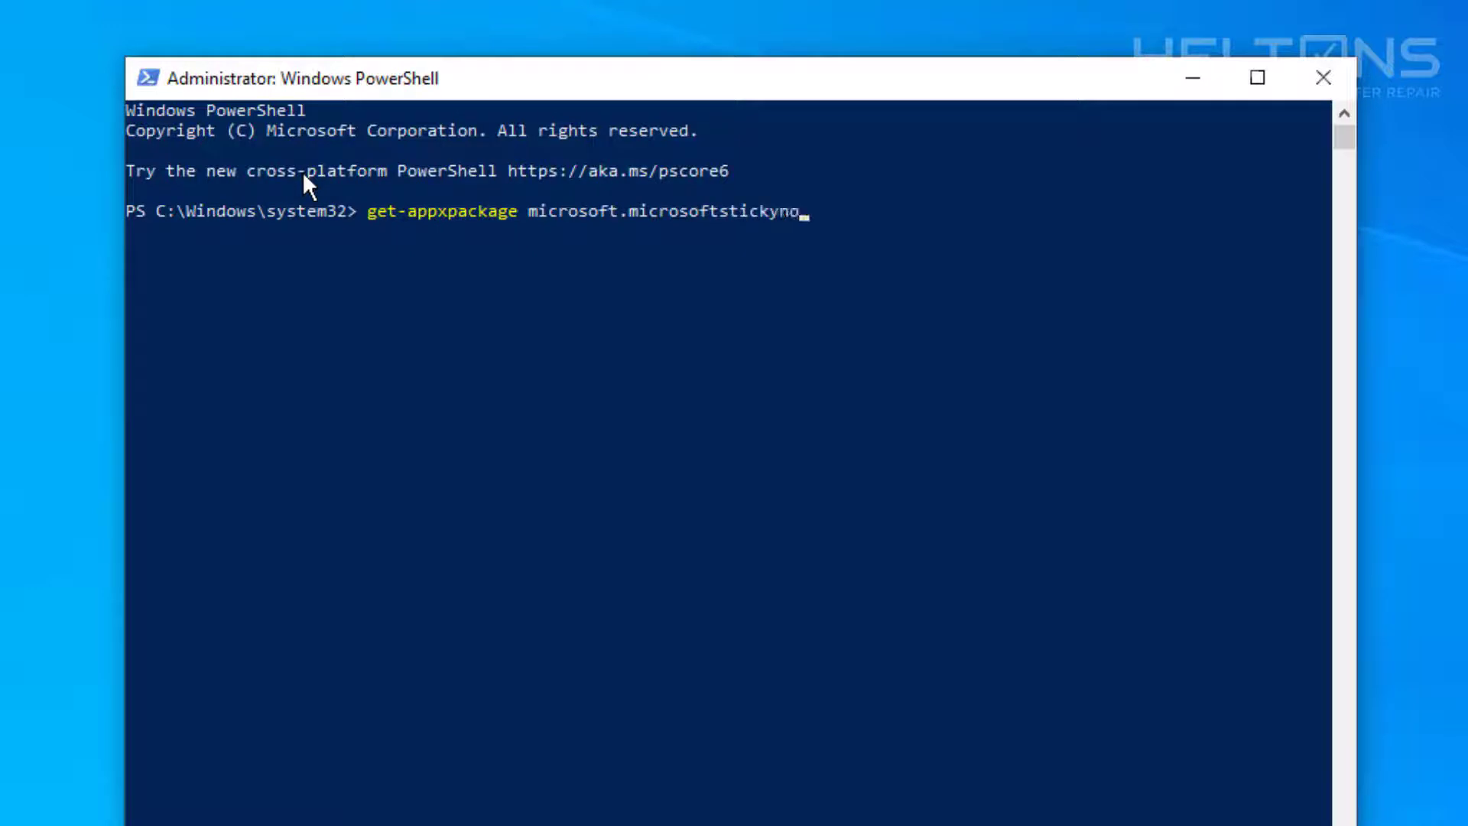
text(tes |)
click(846, 221)
key(Escape)
click(895, 217)
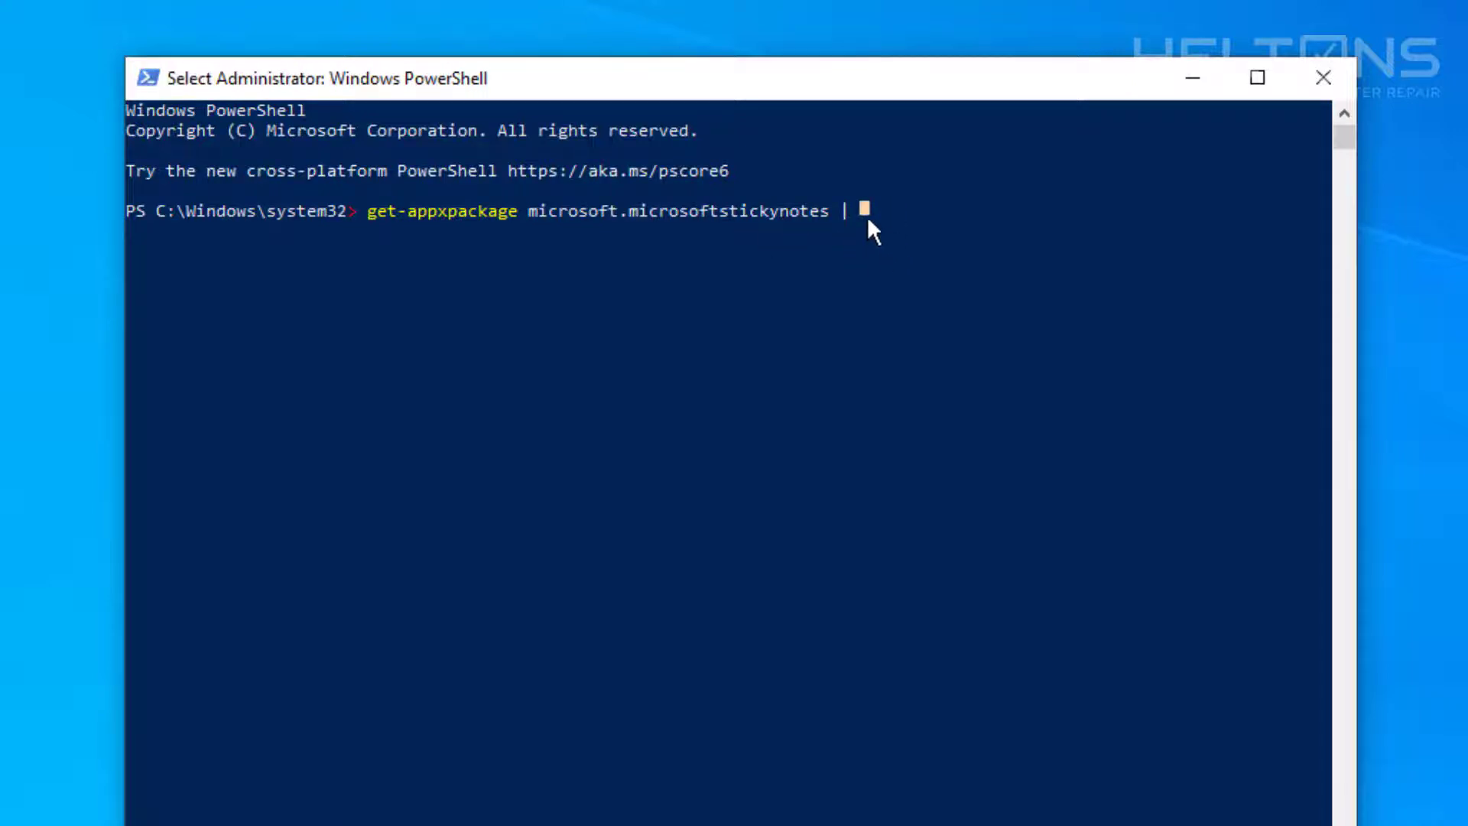
text(\)
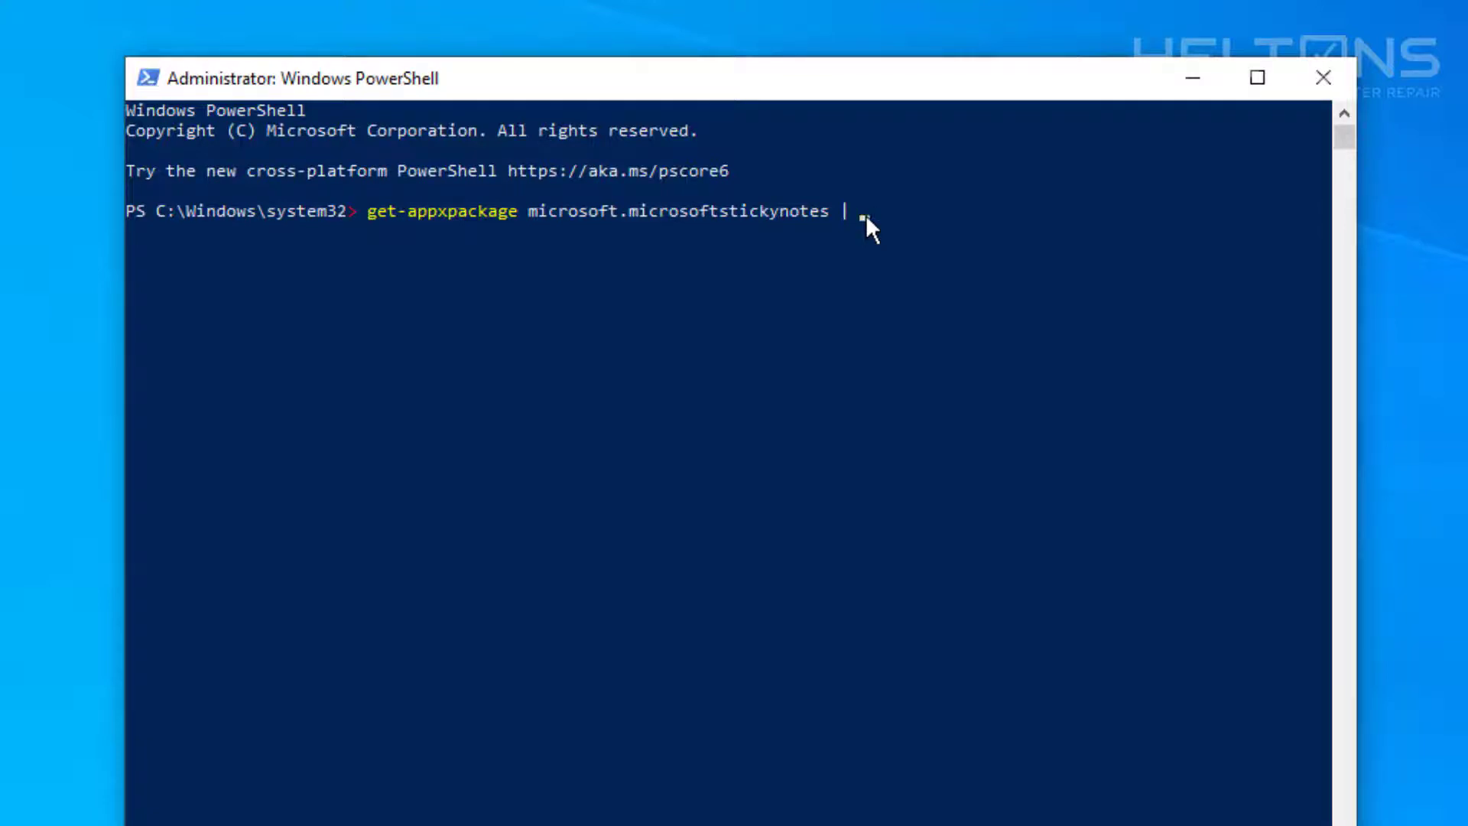
text(emove-appxpackage)
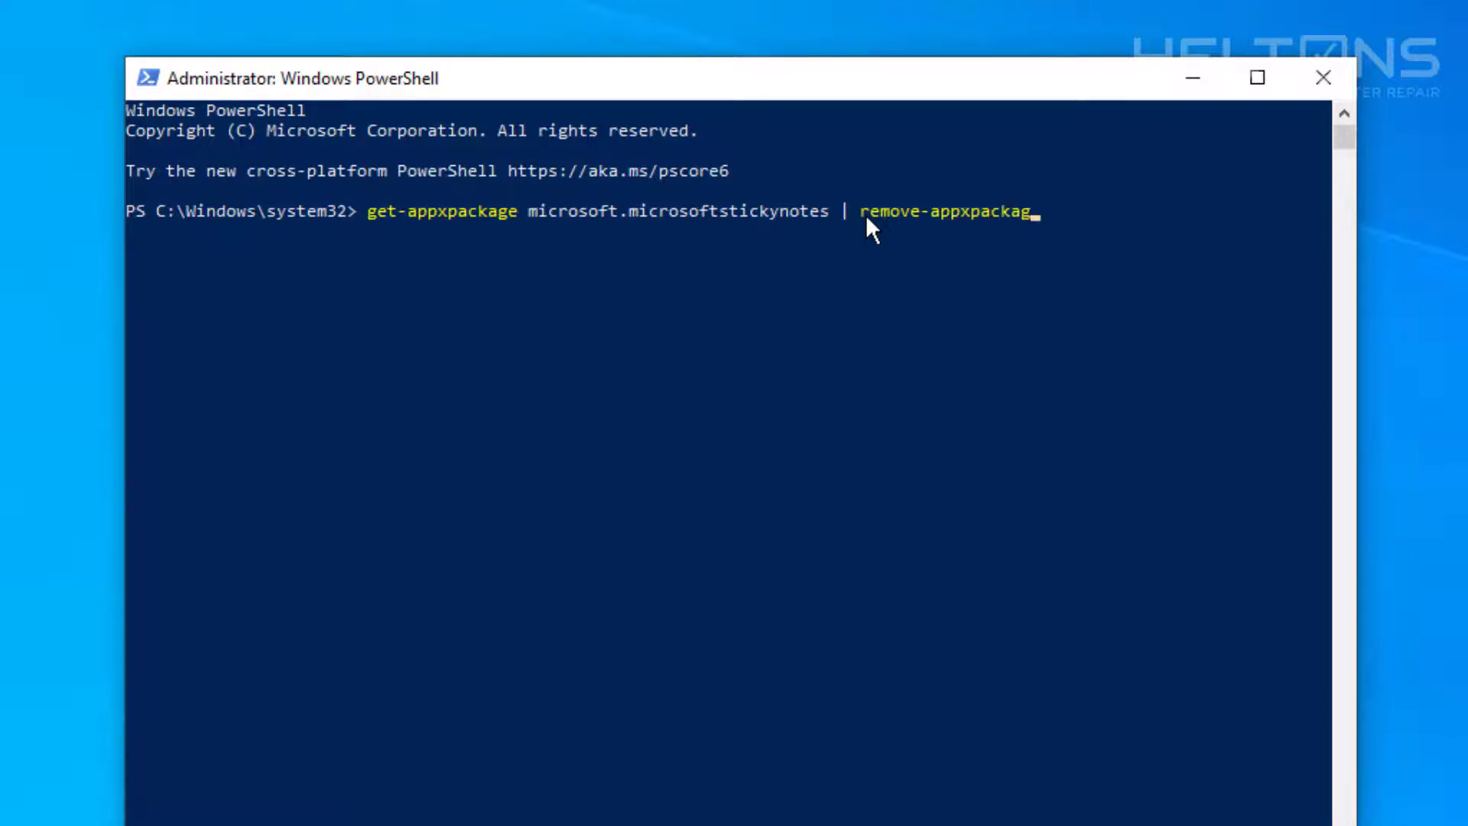
key(Return)
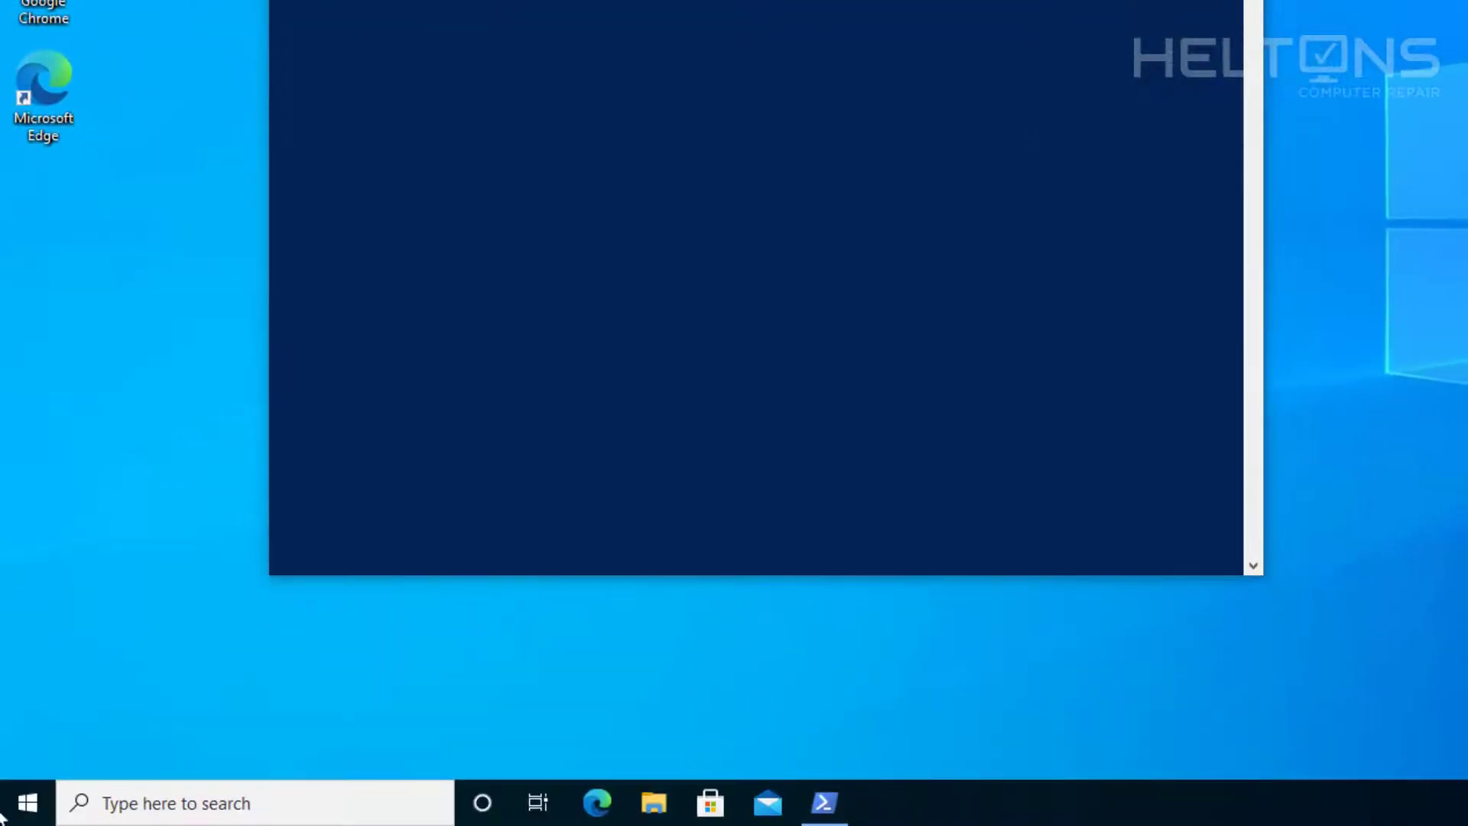
- Search Windows for 'stick' to confirm Sticky Notes is gone, then close search and PowerShell
click(29, 809)
click(147, 812)
text(s)
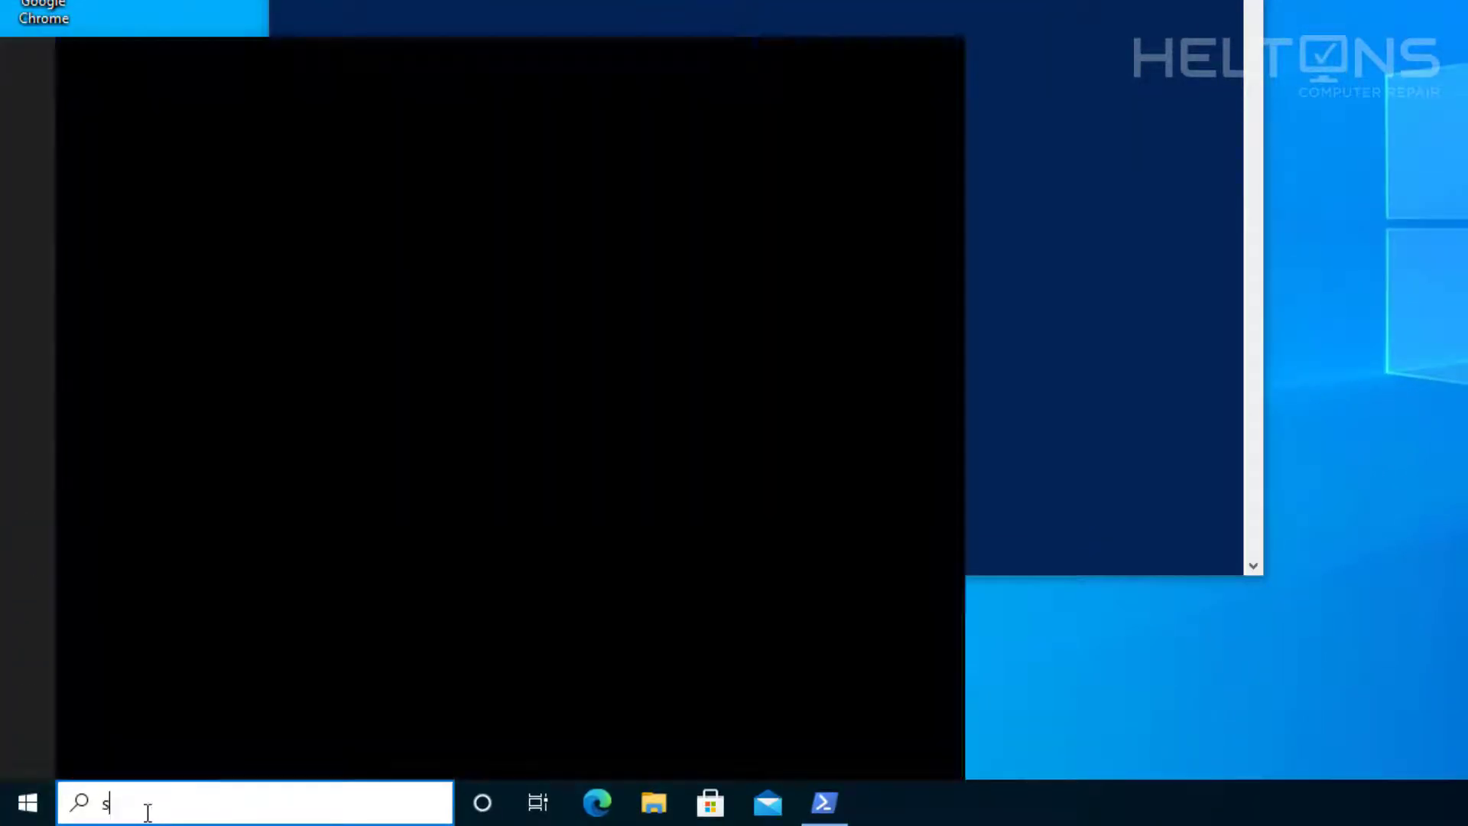
text(tickey)
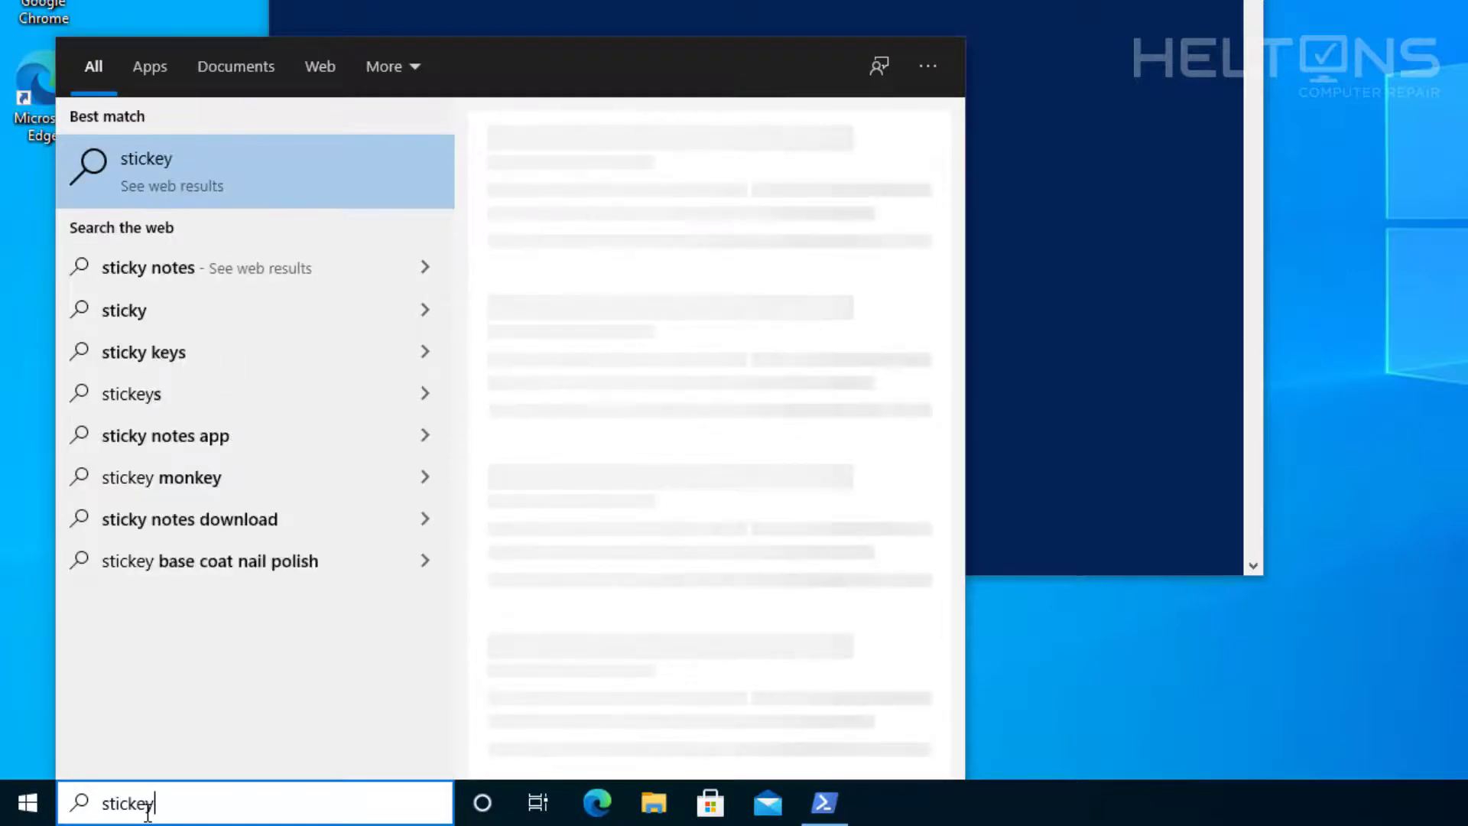
key(BackSpace)
key(BackSpace)
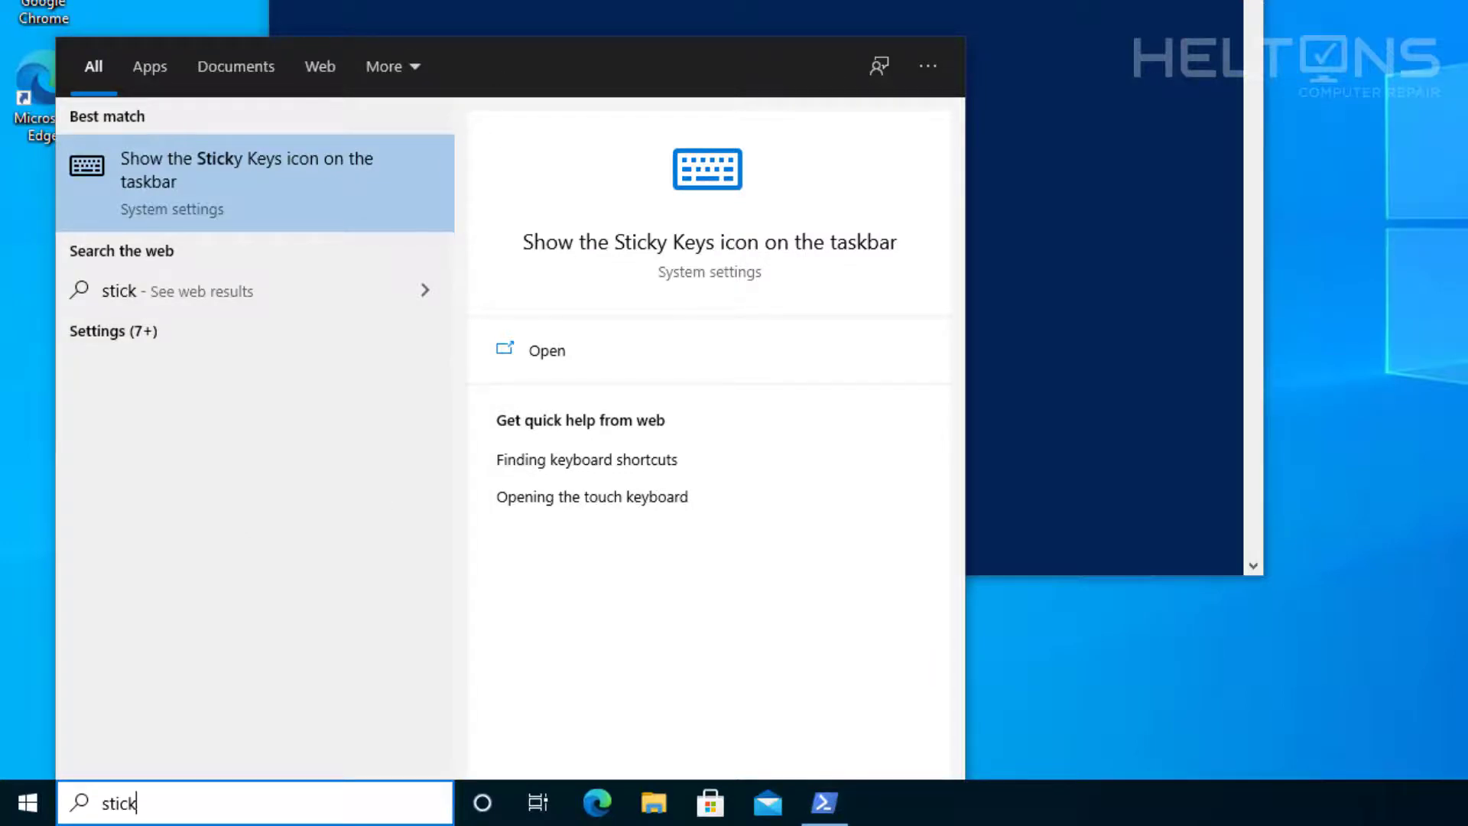
key(Escape)
key(alt+F4)
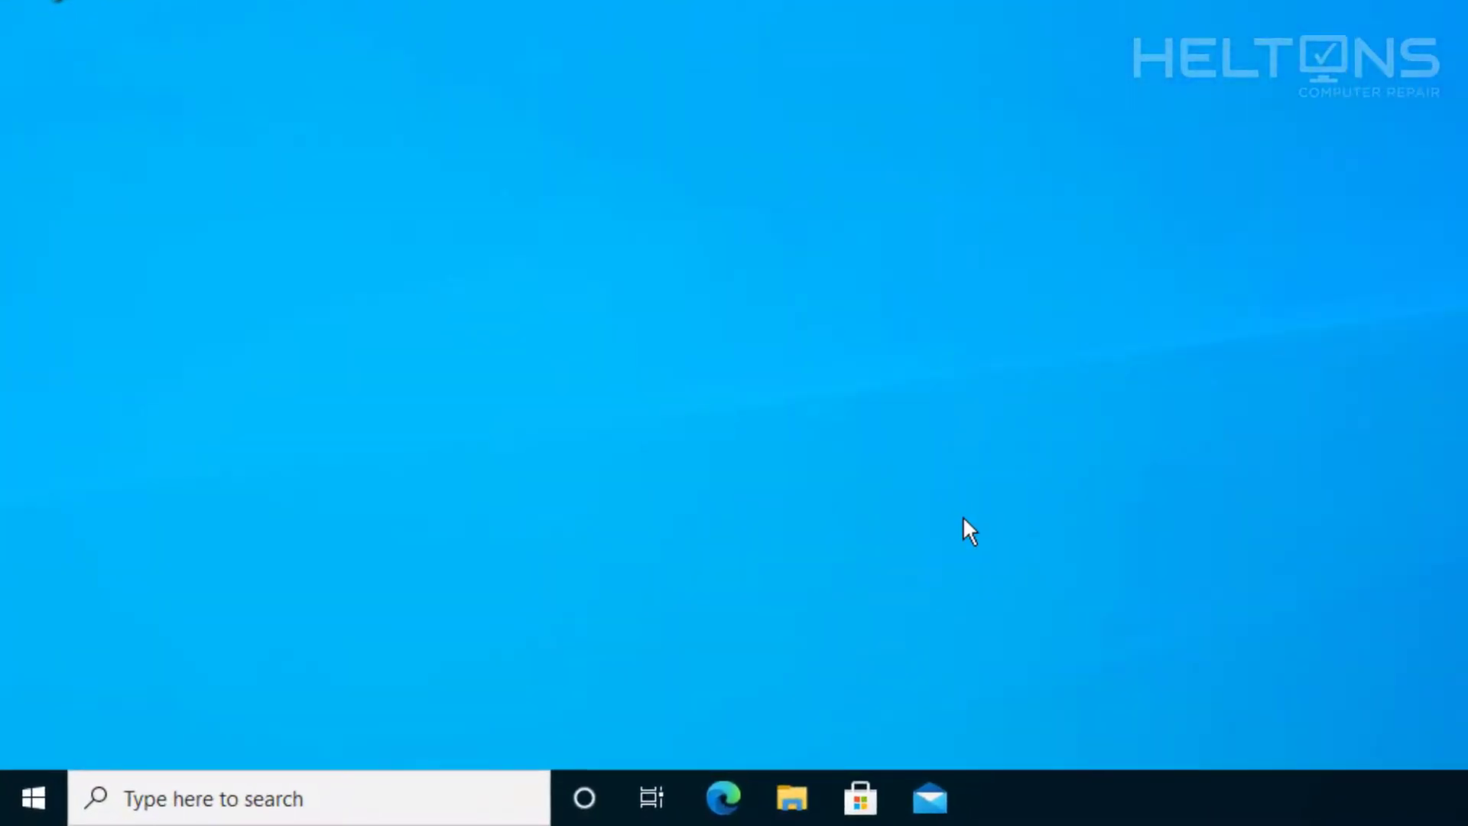
- Find 'sticky notes' in Microsoft Store and get the free app, declining Microsoft account sign-in
click(864, 792)
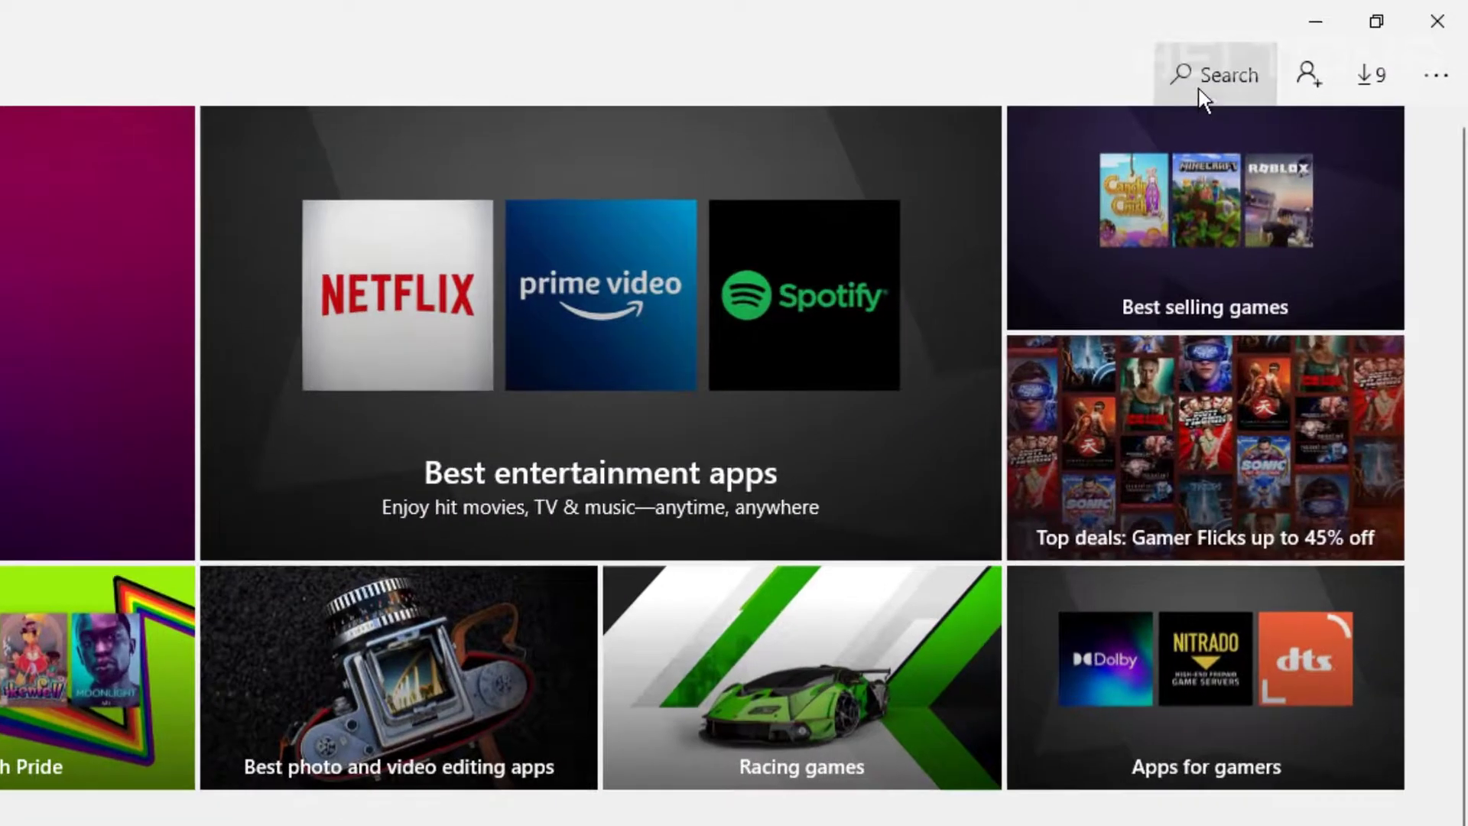
click(1198, 89)
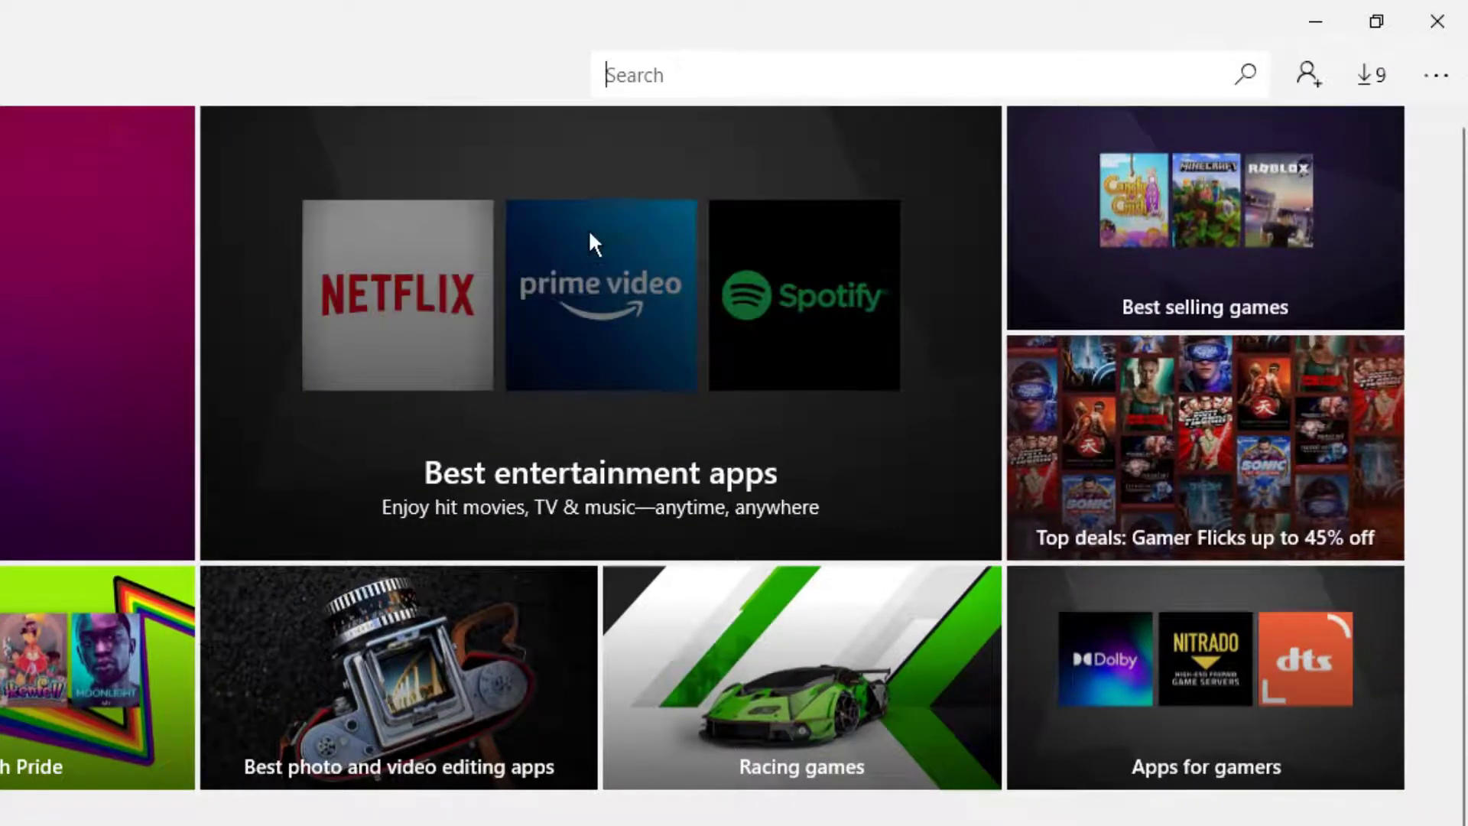
text(sticke)
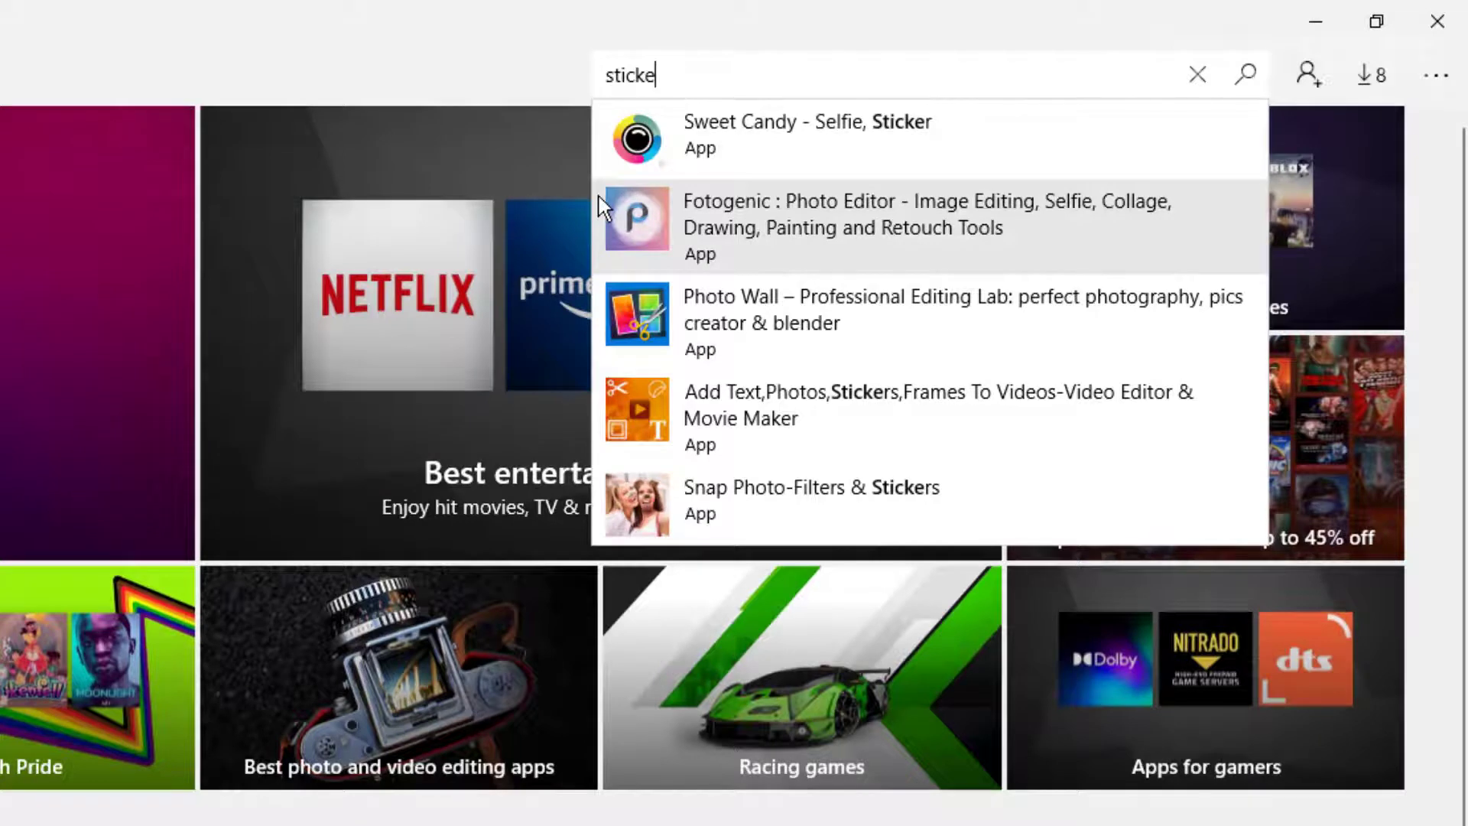
key(BackSpace)
text(y )
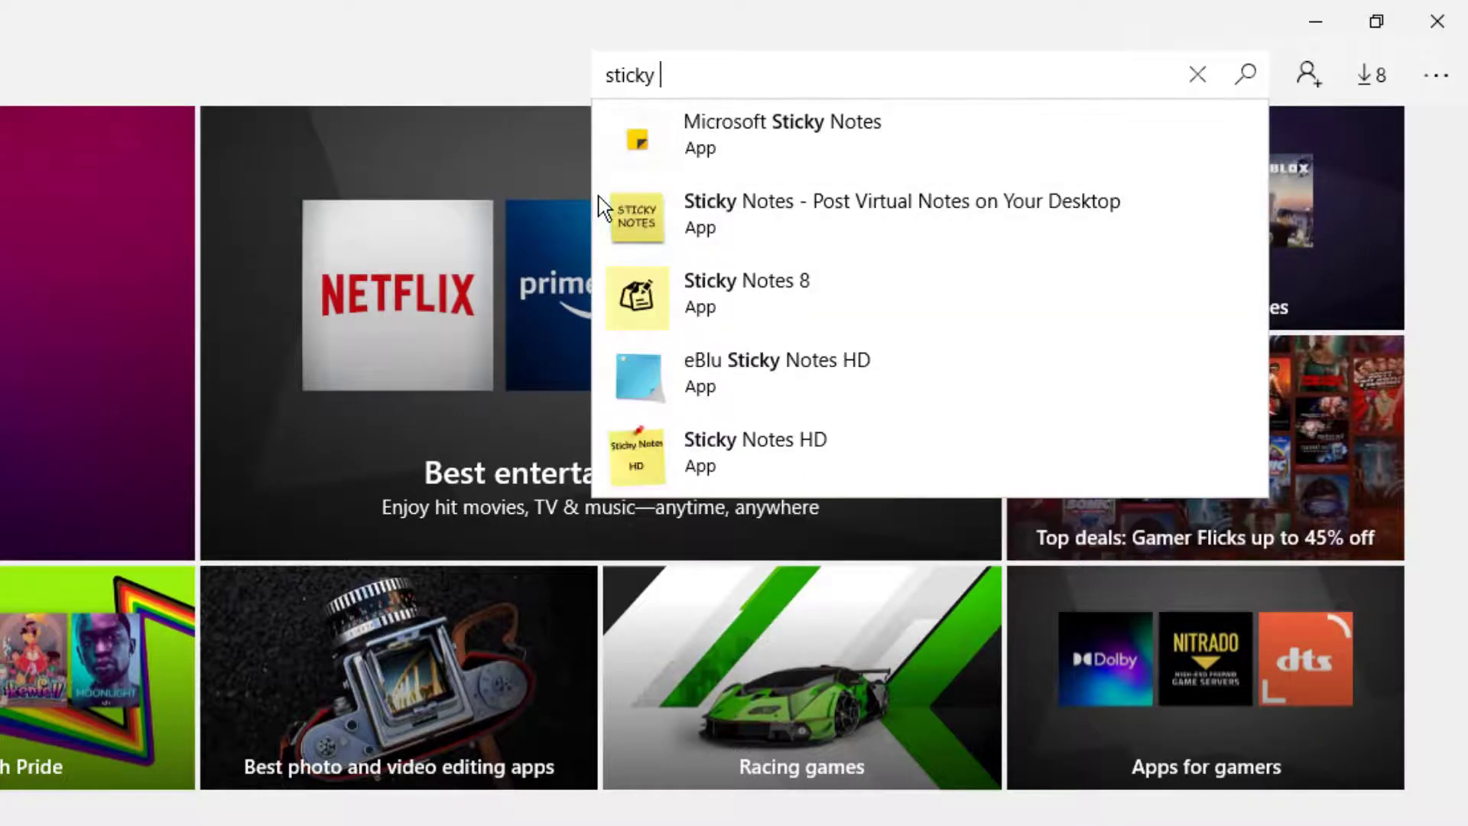
text(notes)
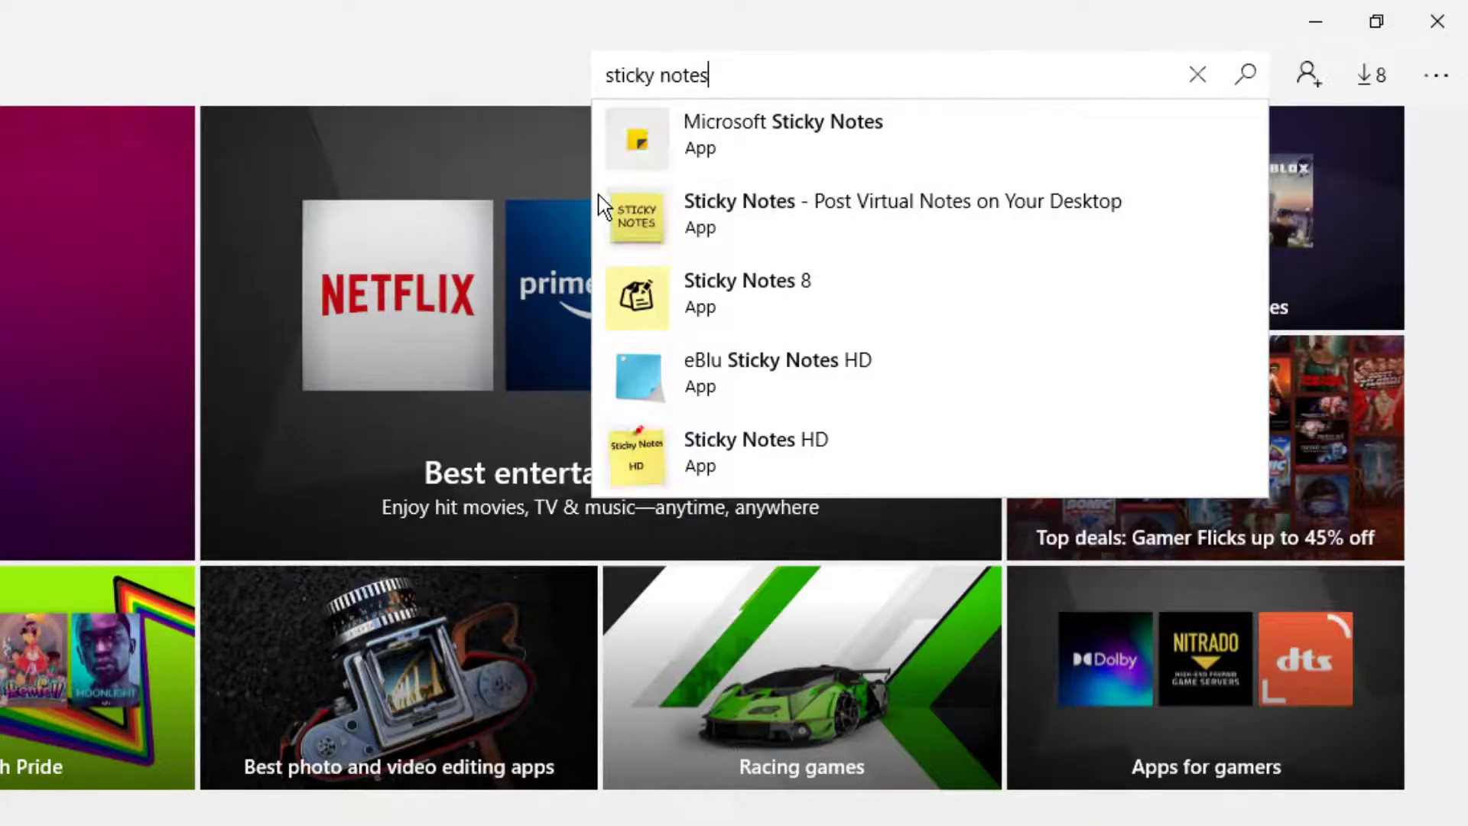
click(788, 146)
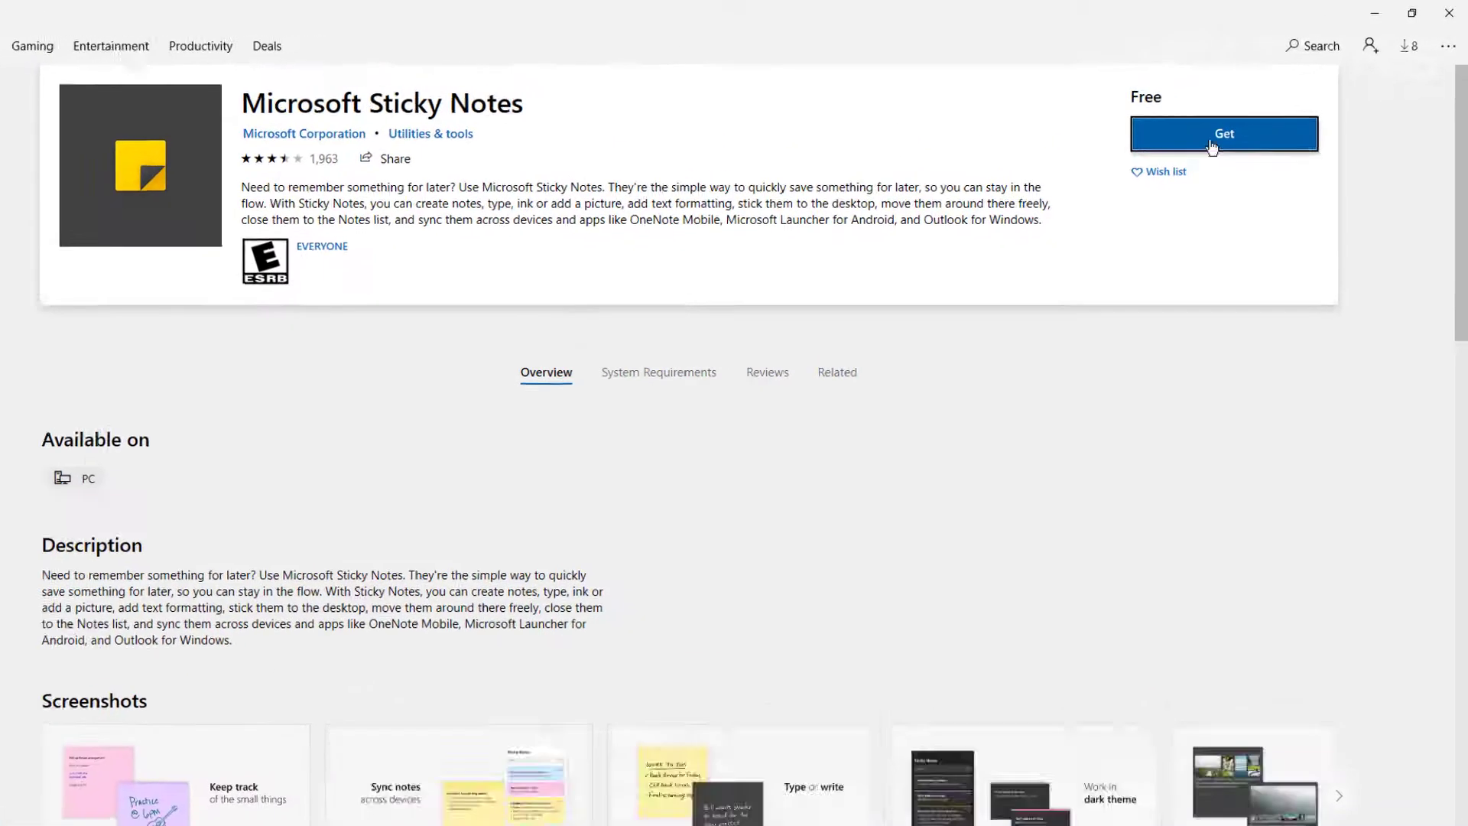
click(1114, 201)
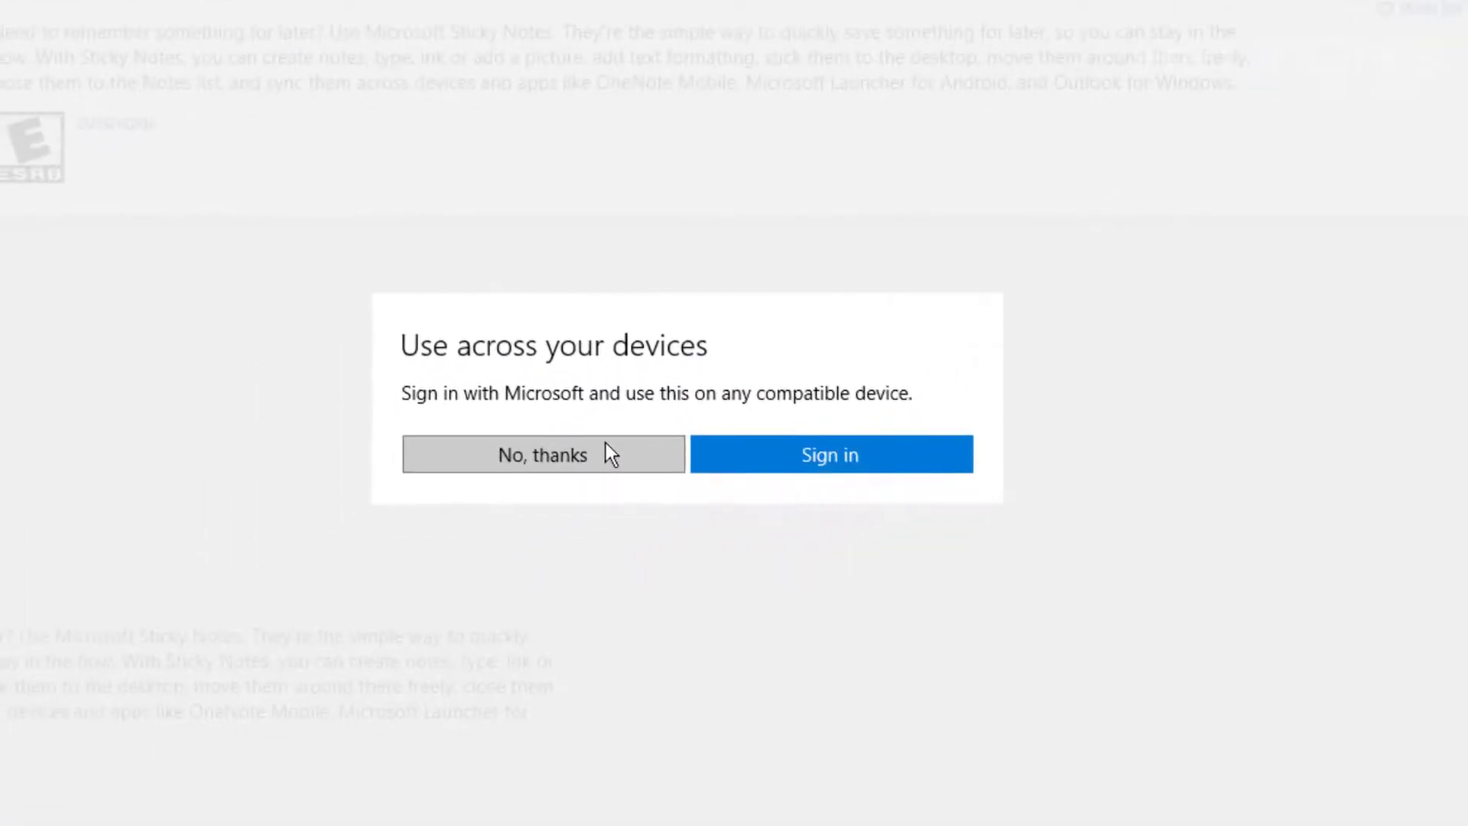
click(606, 444)
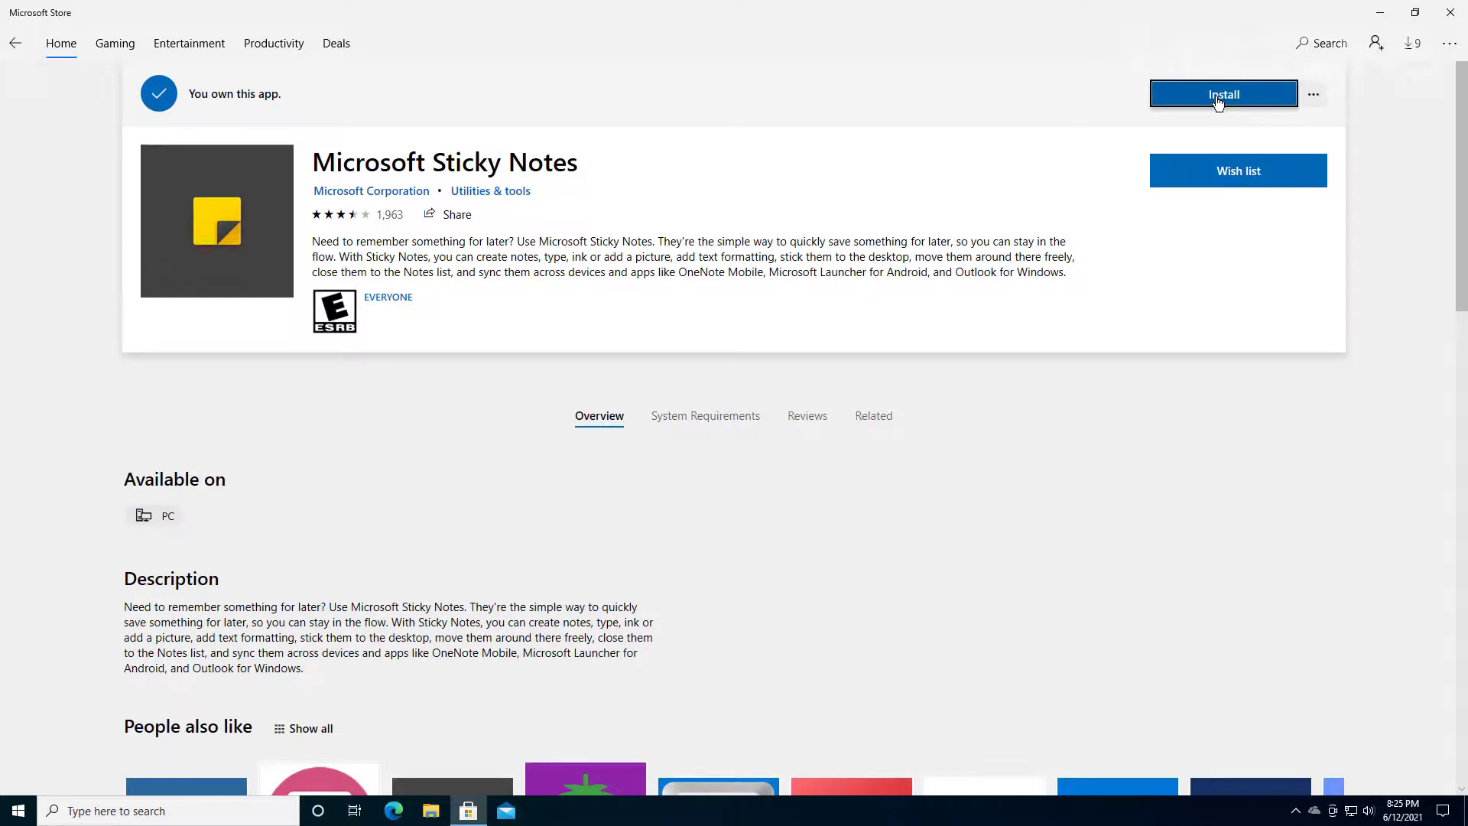
- Install Microsoft Sticky Notes from its Store page, closing the sign-in dialog without signing in
click(17, 812)
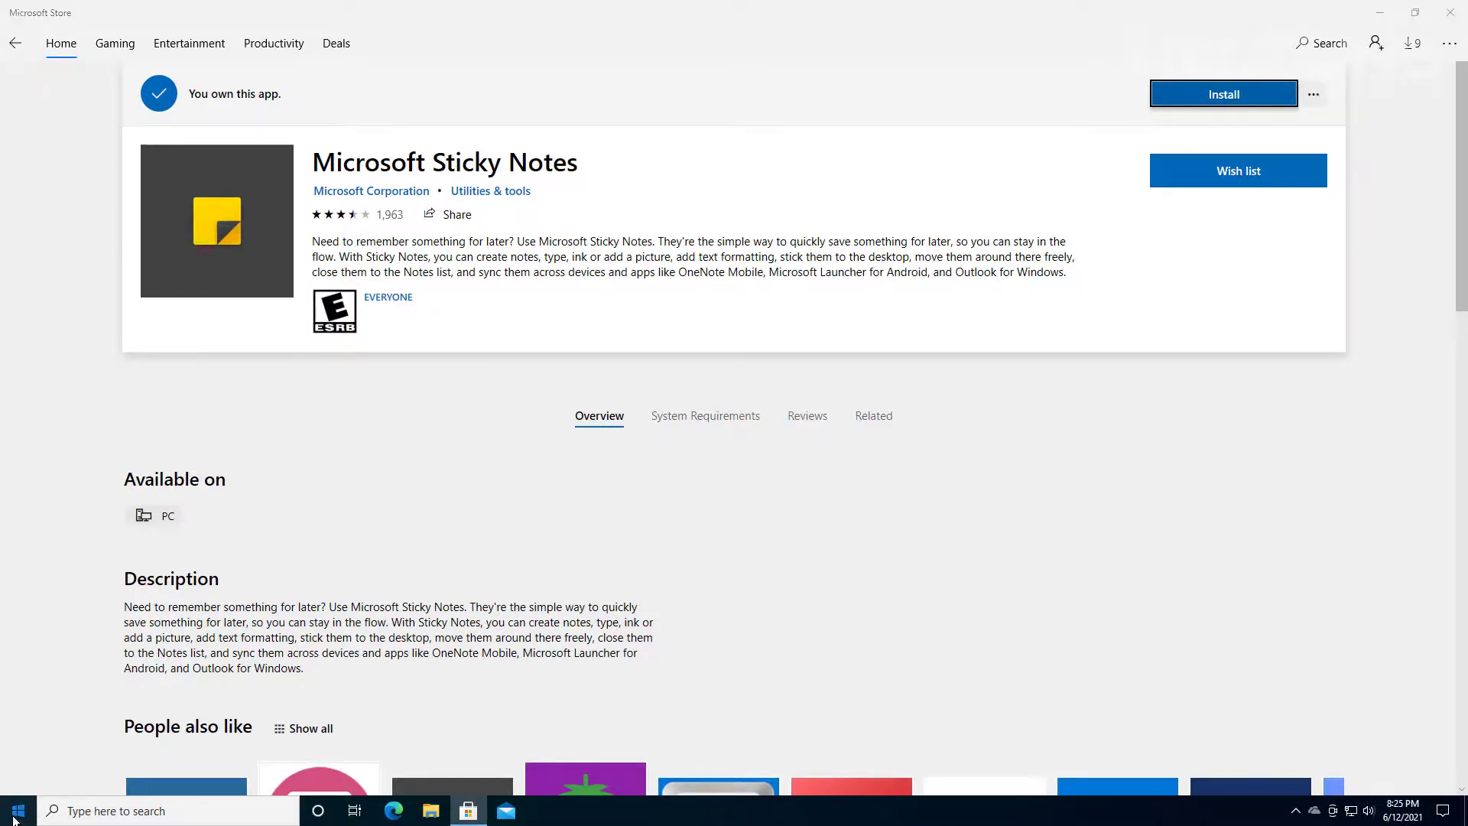
text(stick)
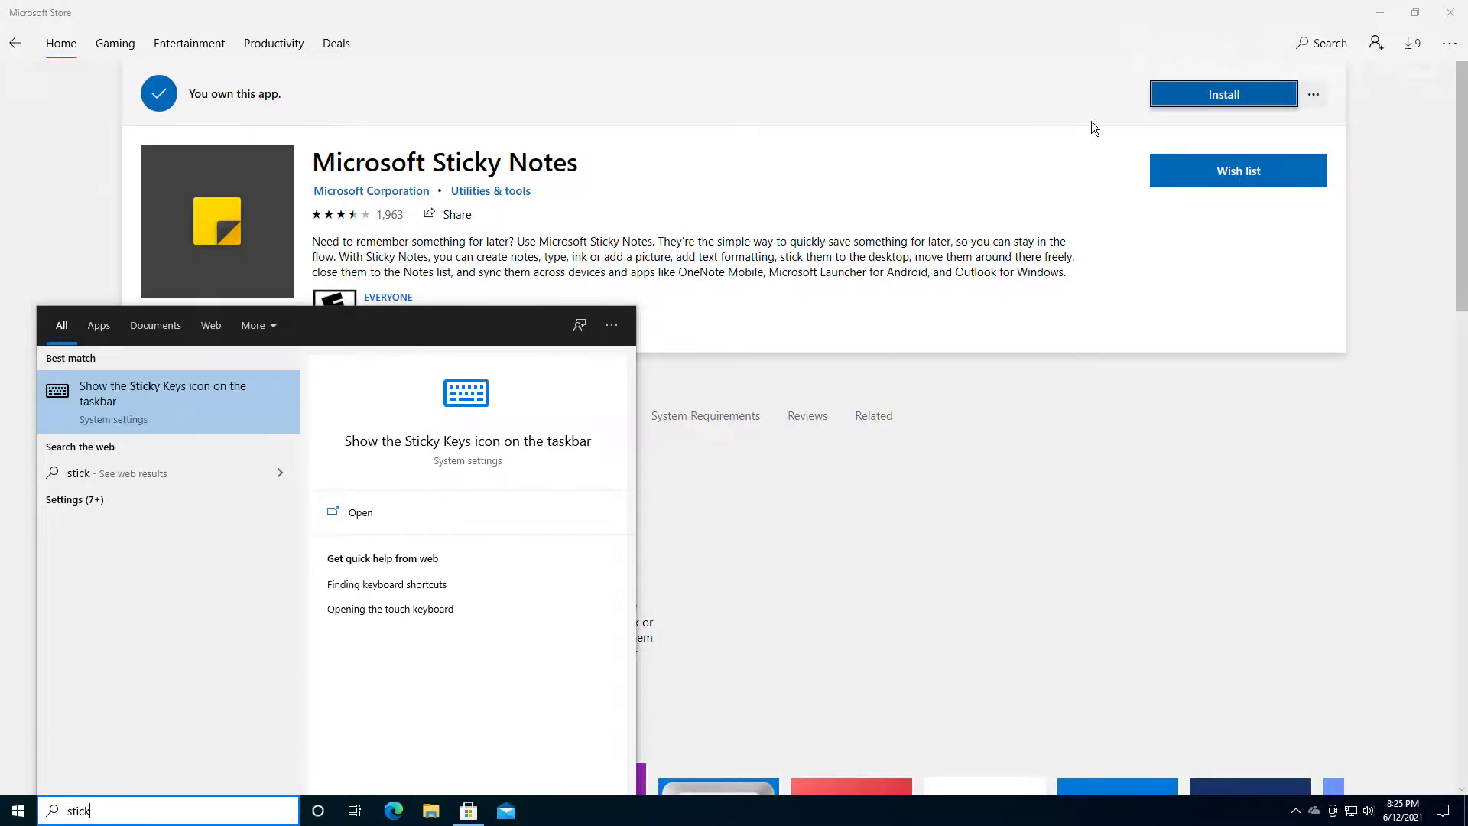
click(1185, 90)
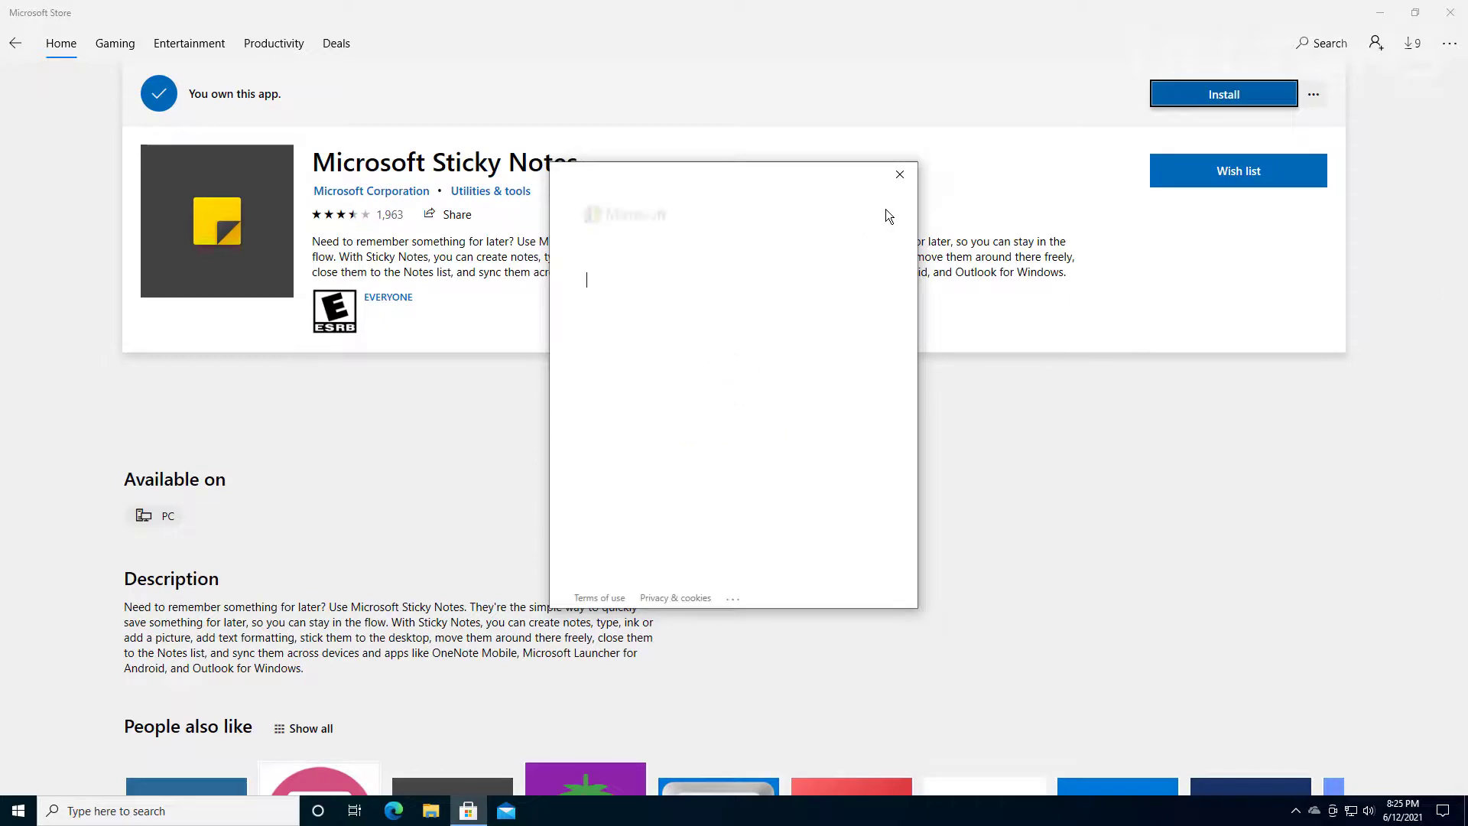
click(903, 176)
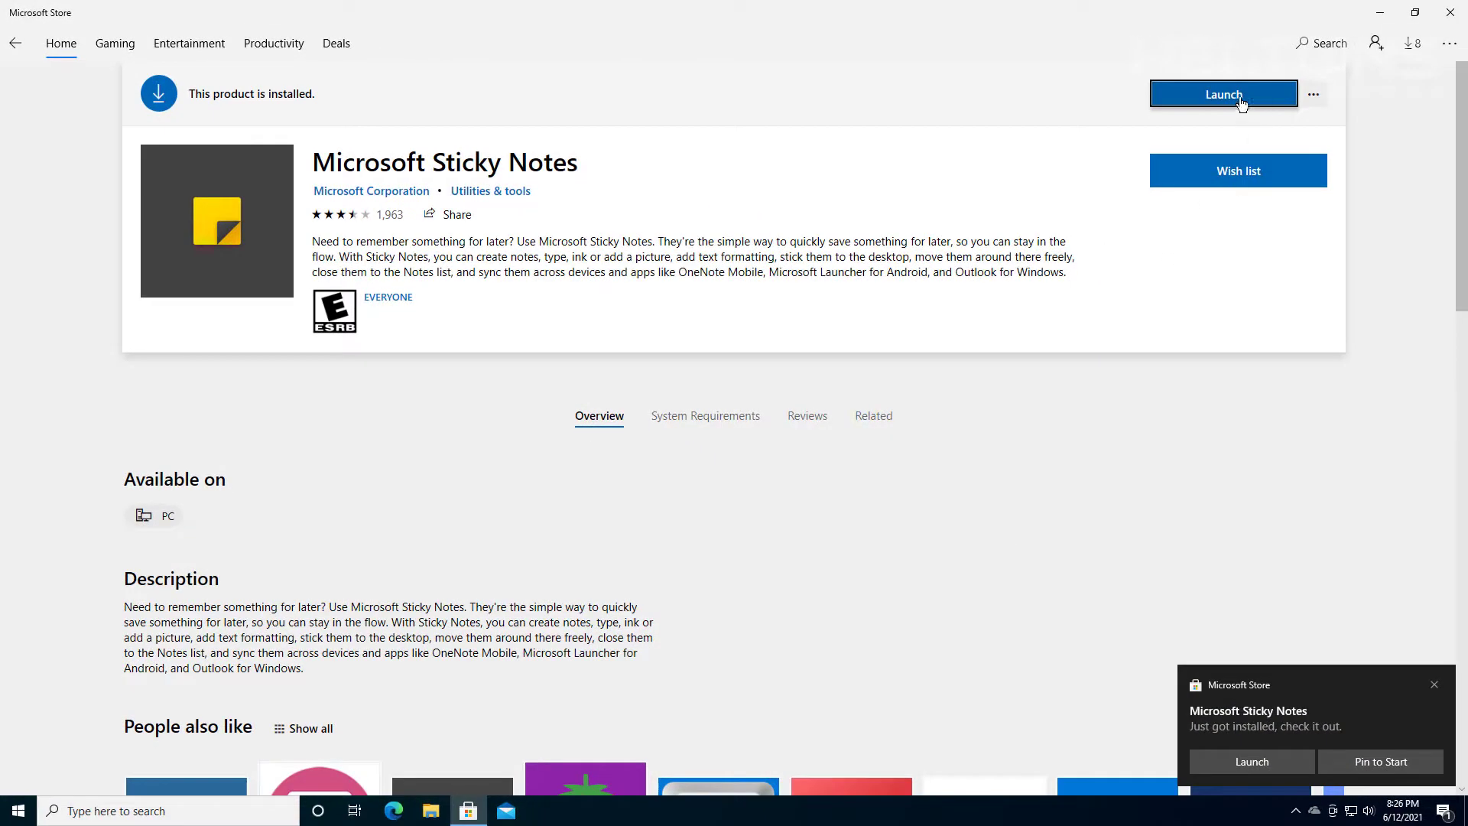
- Launch Sticky Notes from the Store, skip sign-in, and close the notes list leaving one blank note
click(1240, 102)
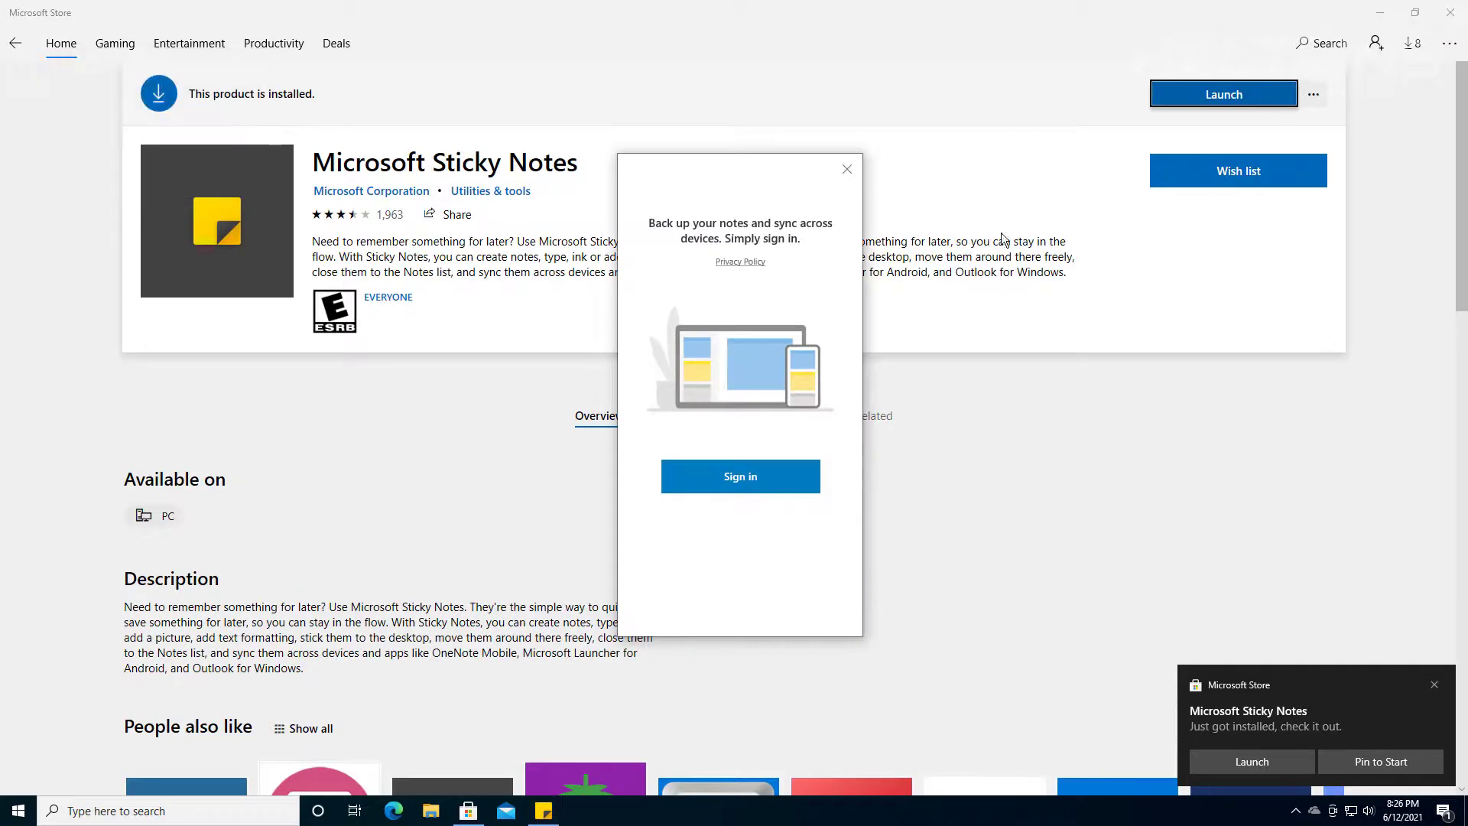
click(844, 166)
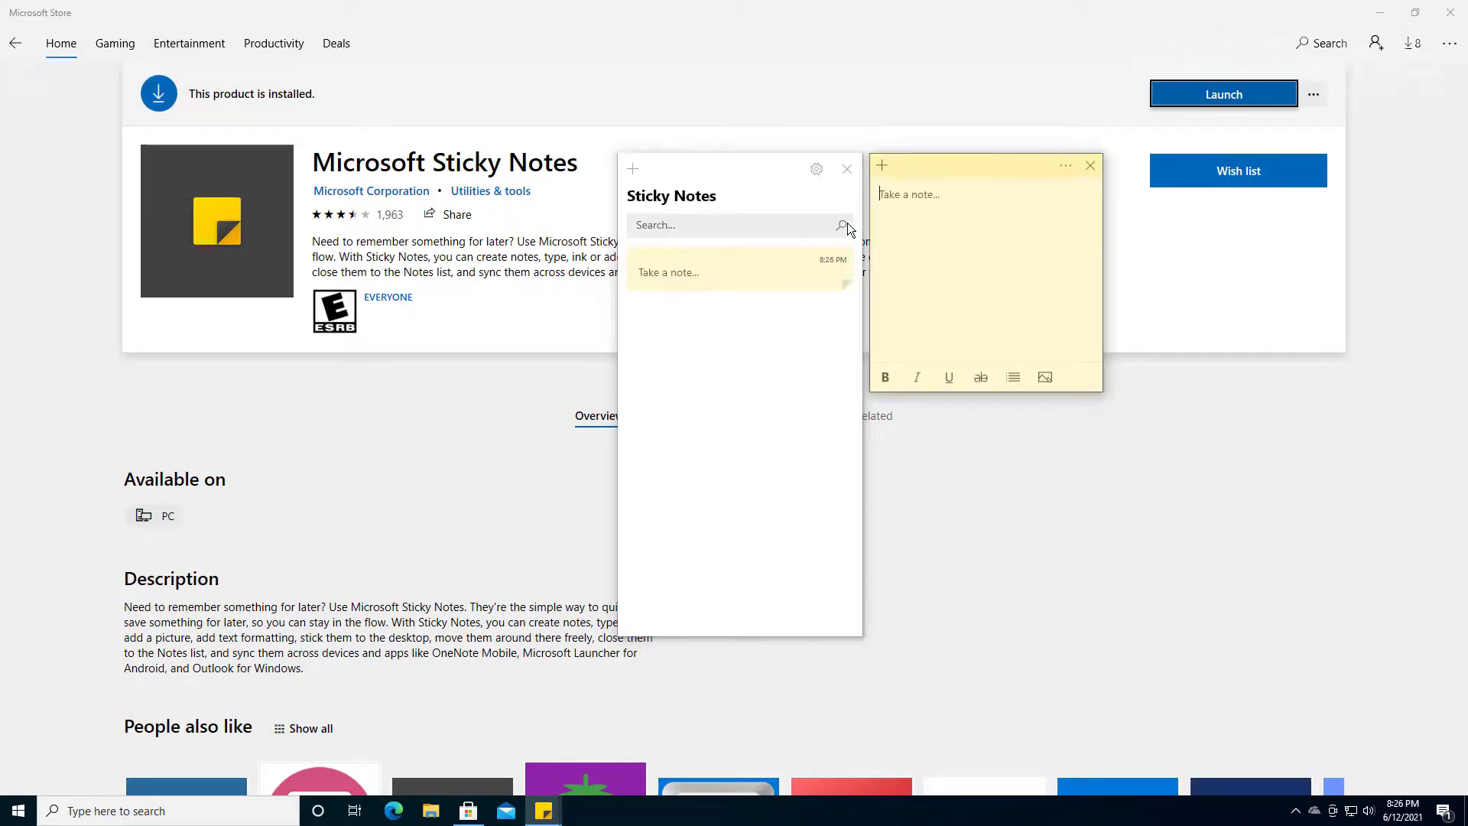
click(856, 168)
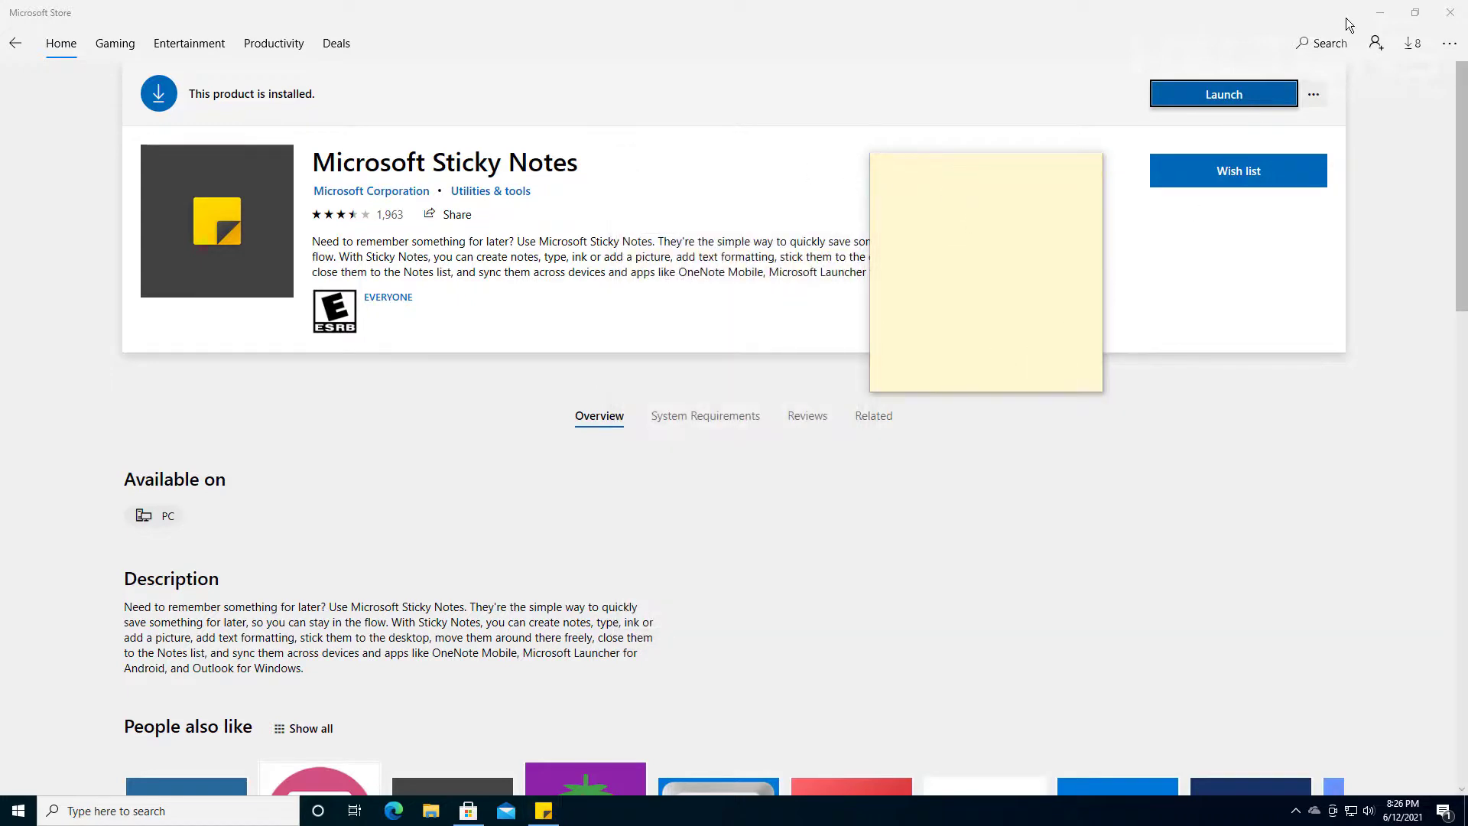